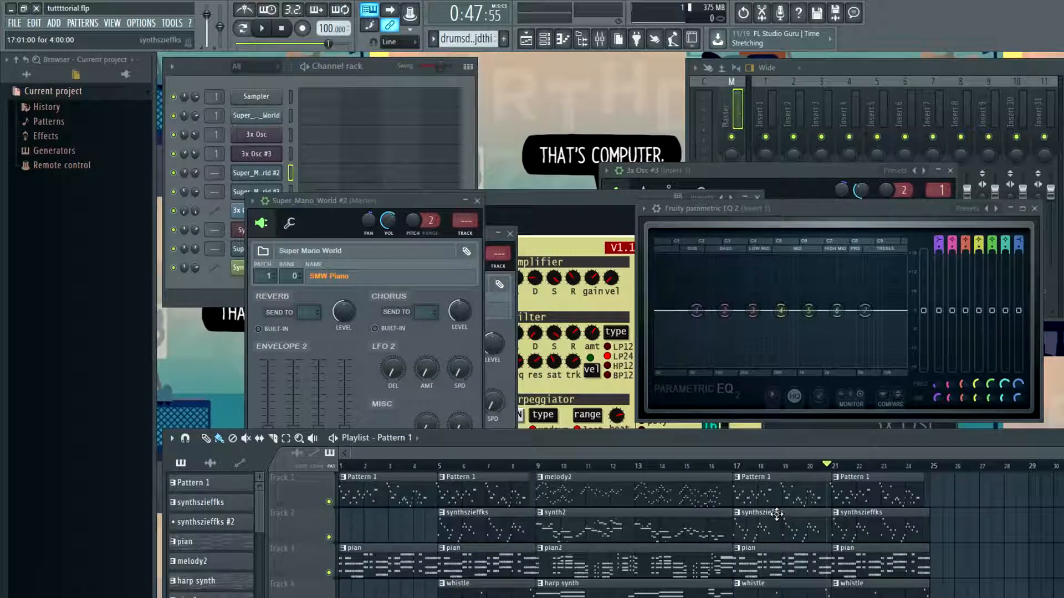
- Add a new 3x Osc channel and create a new pattern named "basbasbasbassab"
left_click(55, 24)
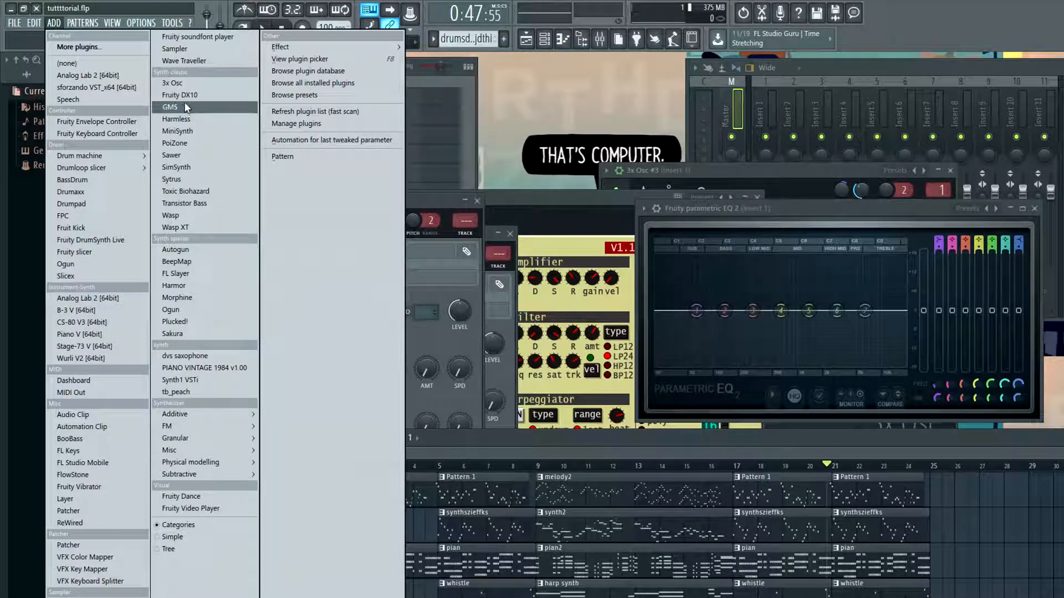
left_click(177, 85)
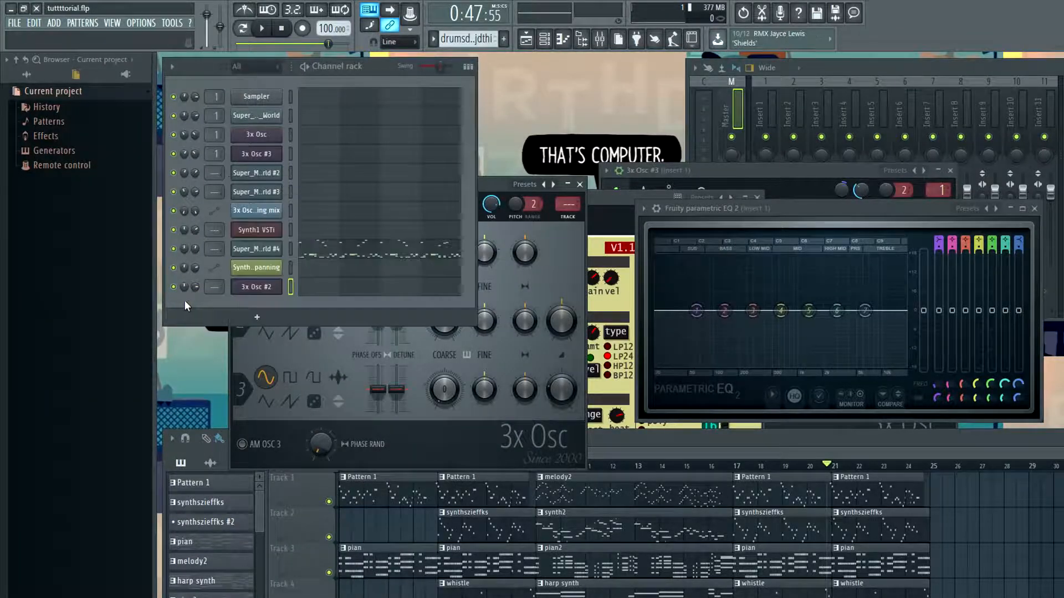
key("F4")
type("basbasbabsabababa")
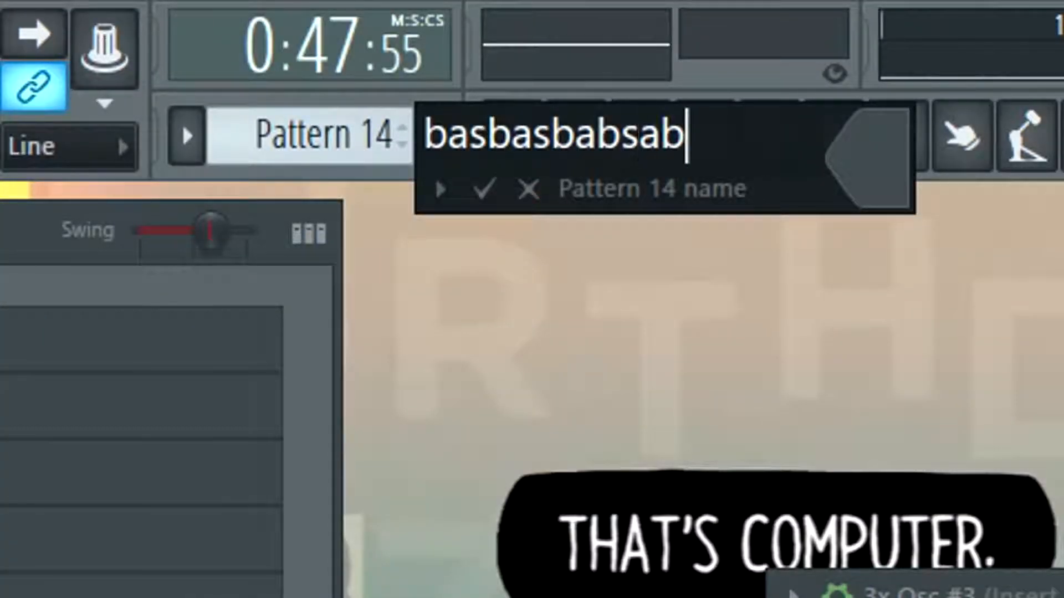
type("sasas")
key("Return")
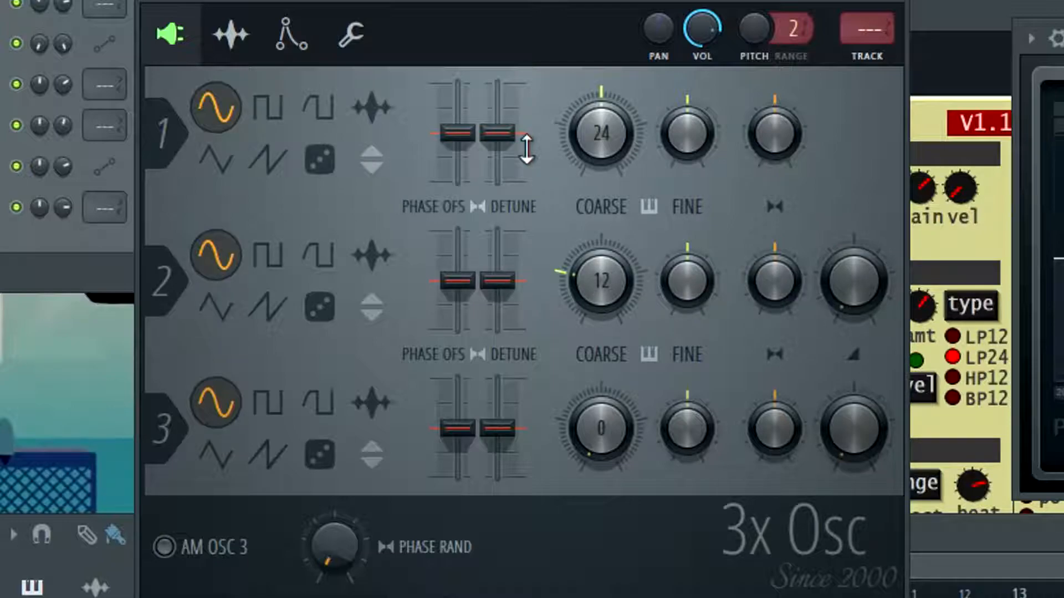
- Set oscillator 1's coarse pitch to 12 and turn on Mono polyphony for the new 3x Osc
left_click_drag(607, 118, 608, 149)
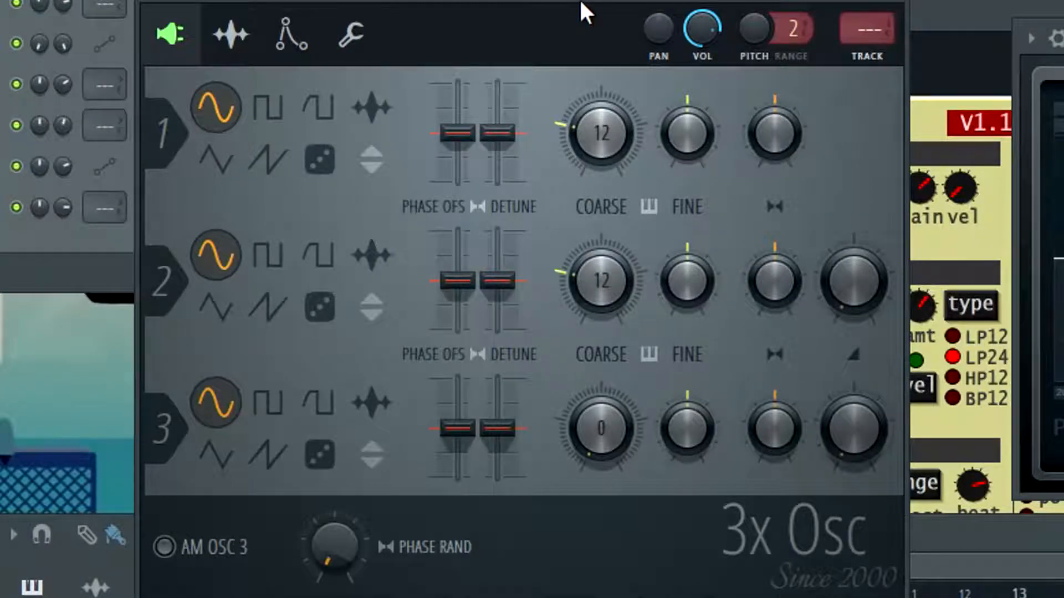
left_click(231, 35)
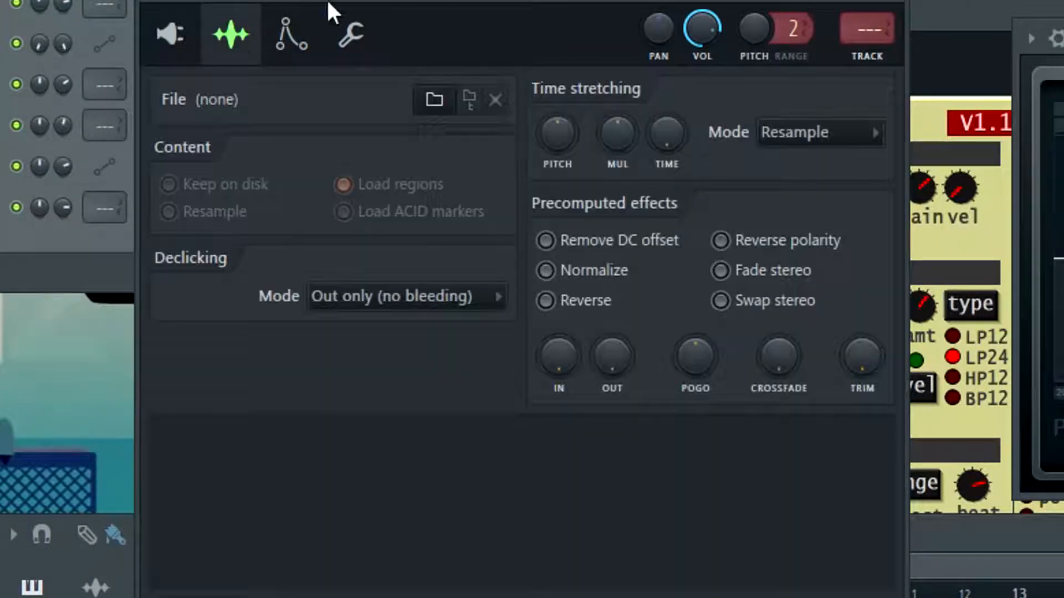
left_click(291, 34)
left_click(352, 37)
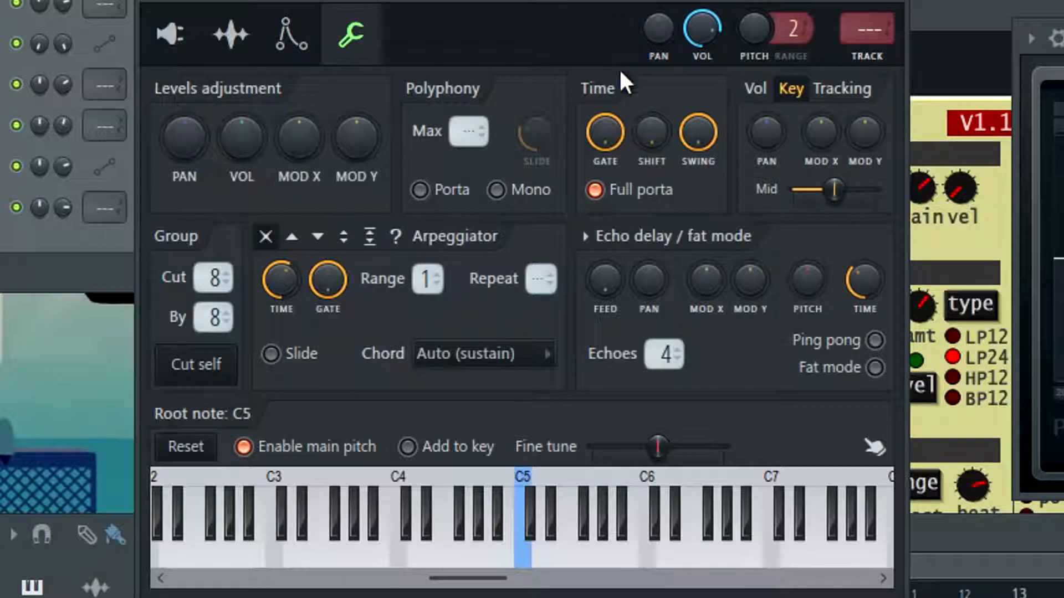
left_click(502, 197)
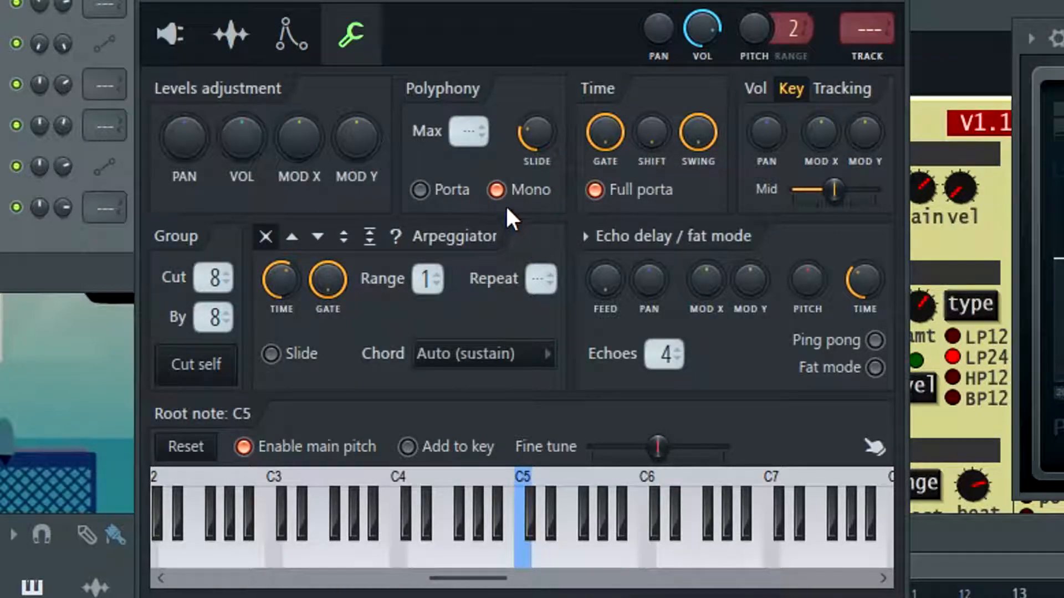
- Try Mono off and on with different slide amounts, leaving Mono enabled and the slide at its minimum
left_click_drag(540, 136, 539, 134)
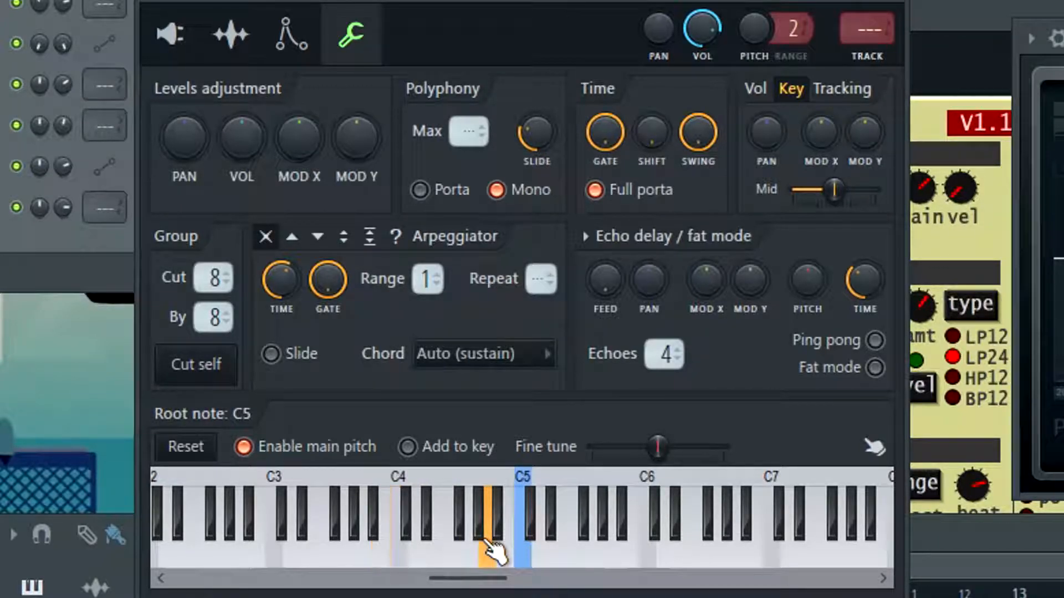
left_click(521, 191)
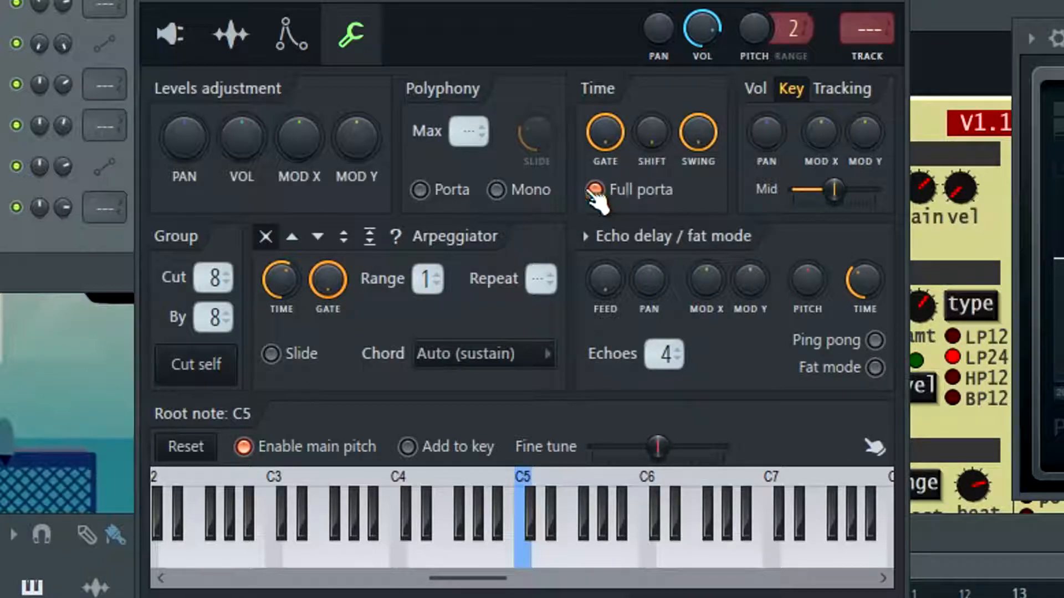
left_click(516, 195)
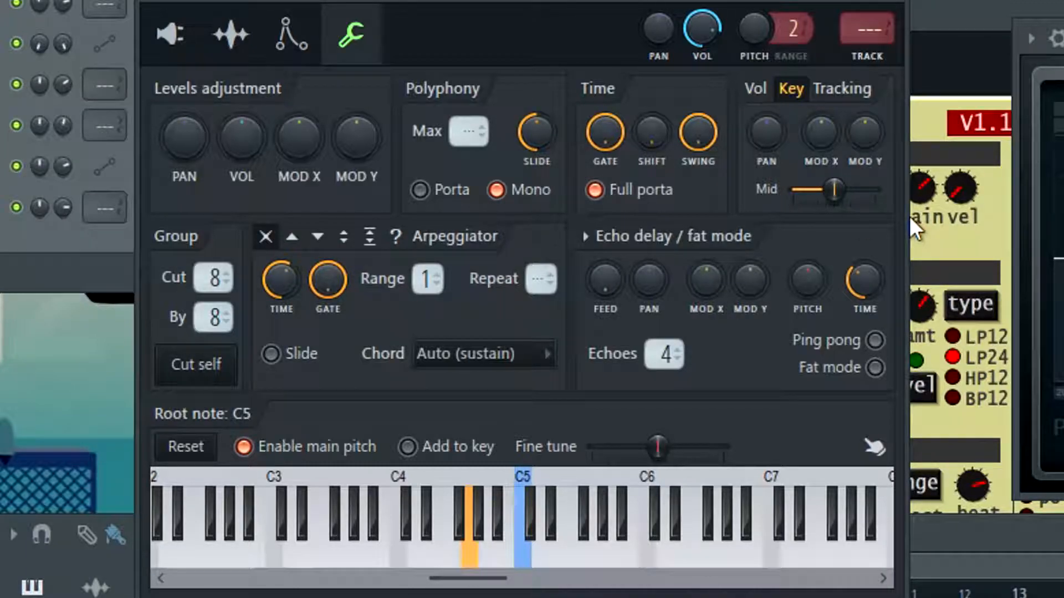
left_click_drag(536, 133, 536, 200)
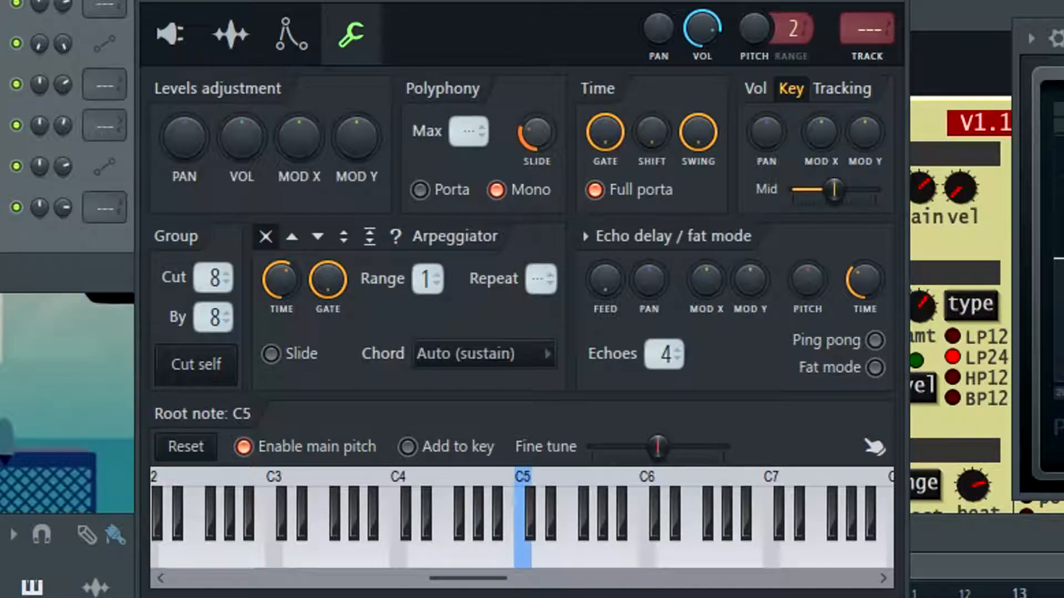
left_click_drag(537, 133, 536, 84)
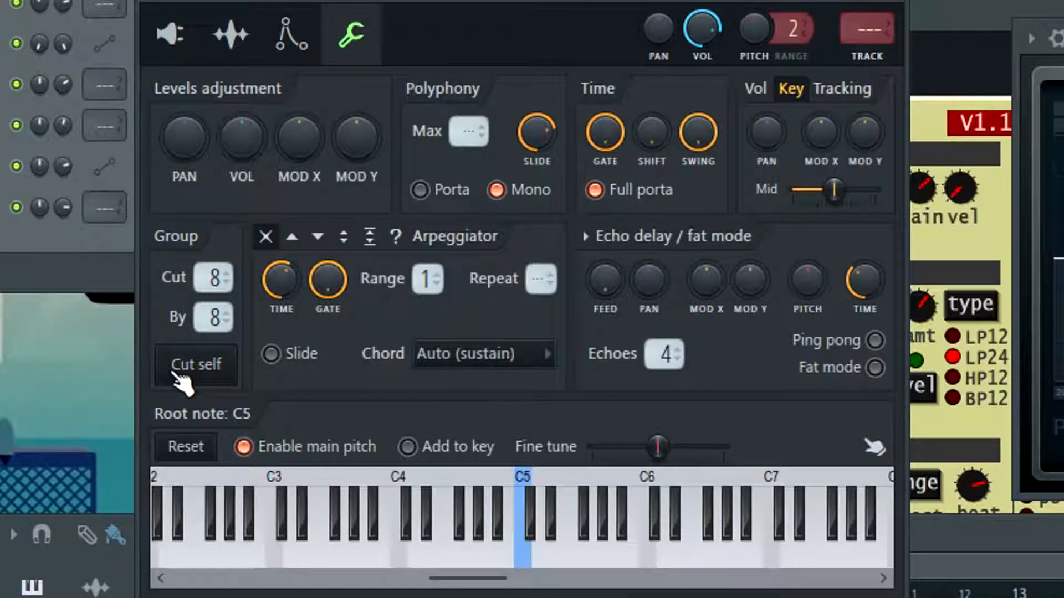
right_click(539, 140)
left_click(563, 153)
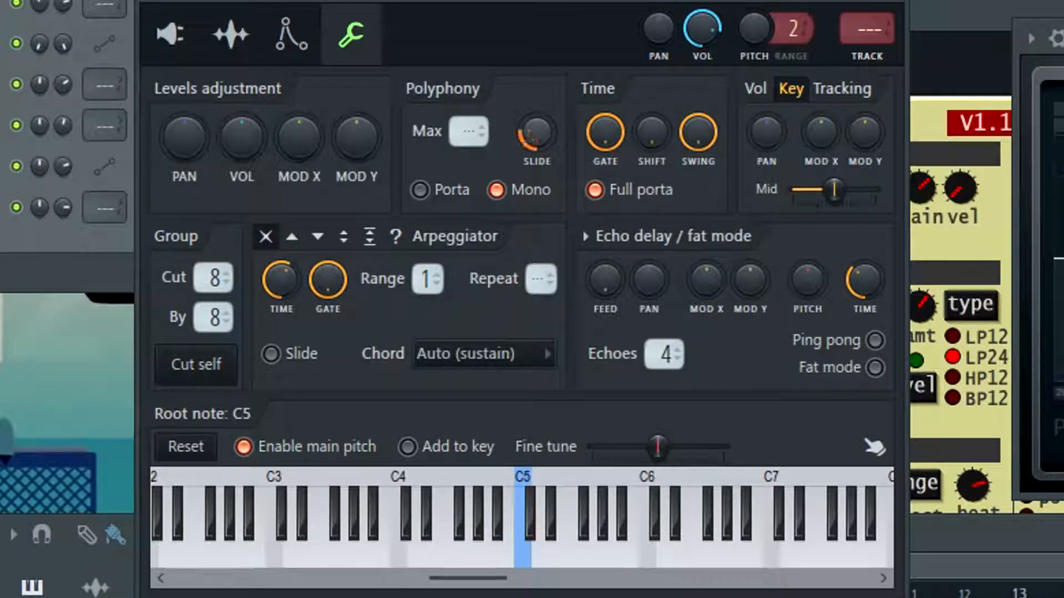
left_click_drag(529, 138, 530, 120)
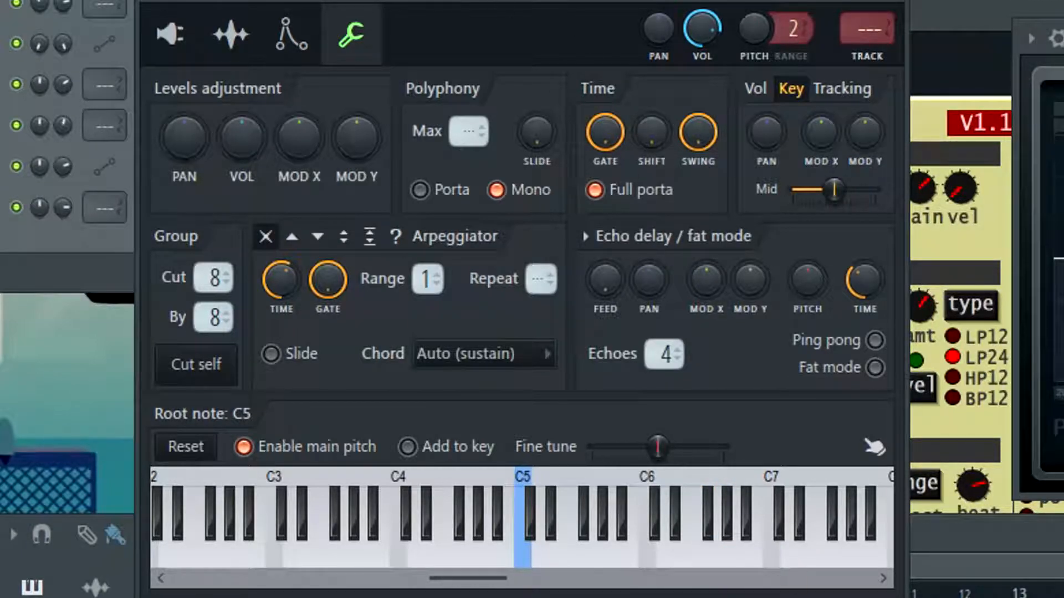
- Route the new 3x Osc to mixer track 1 and bring the Fruity parametric EQ 2 of Insert 1 into view
left_click(939, 18)
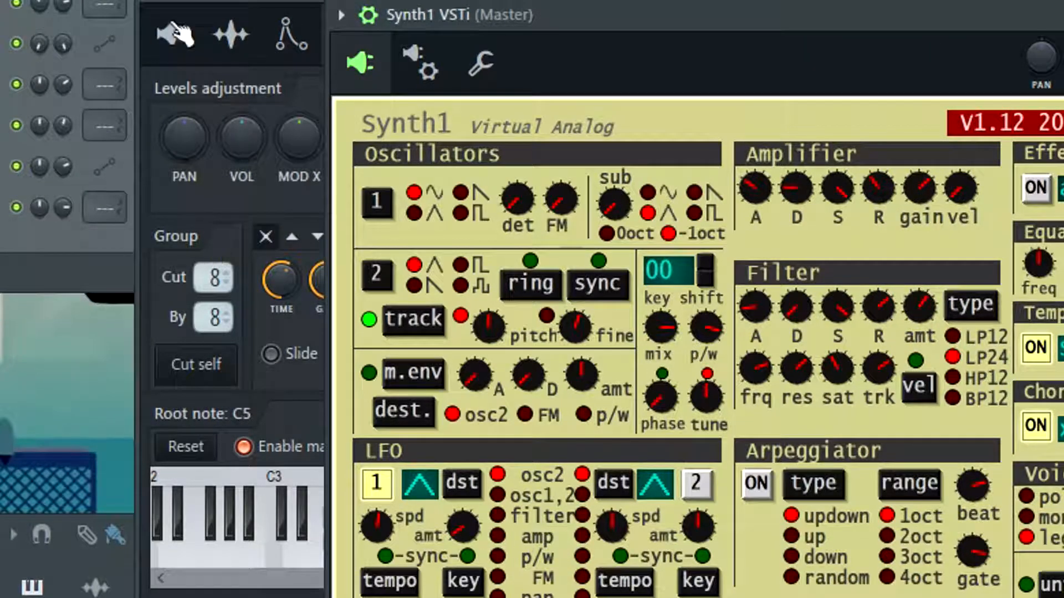
left_click(267, 2)
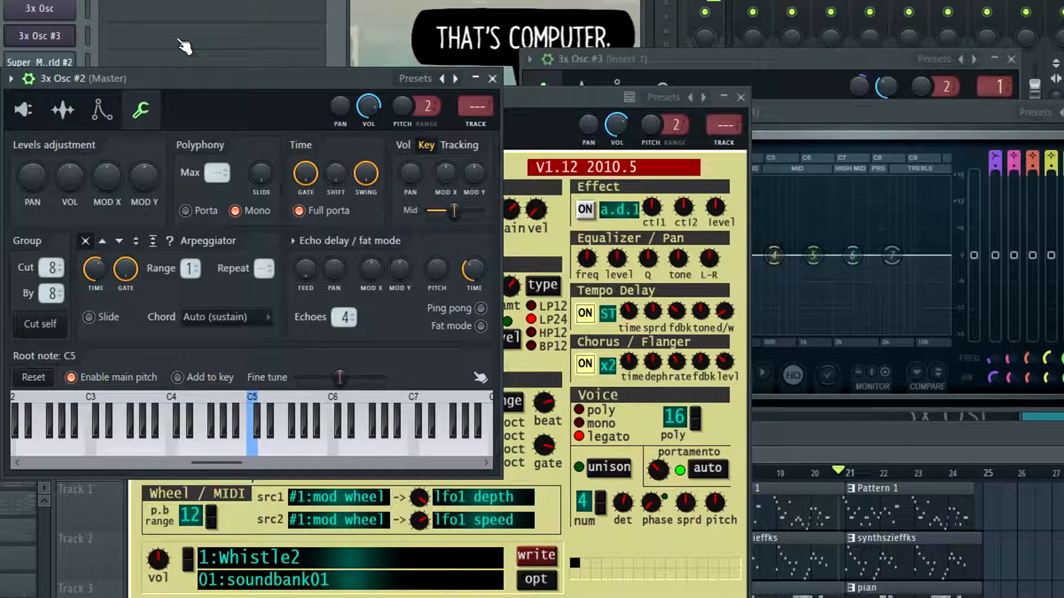
left_click_drag(475, 106, 475, 101)
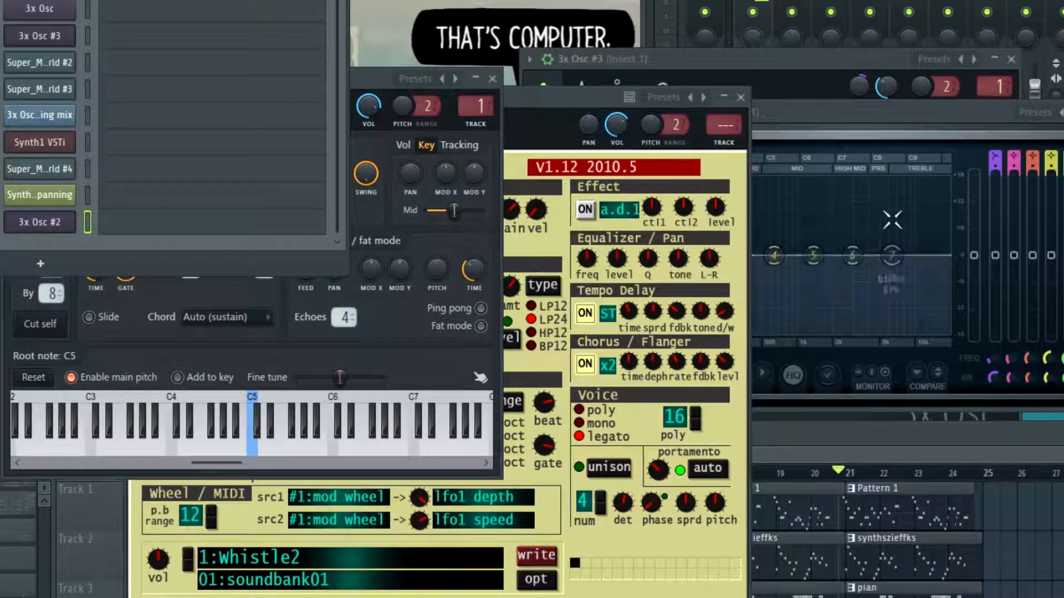
left_click(853, 119)
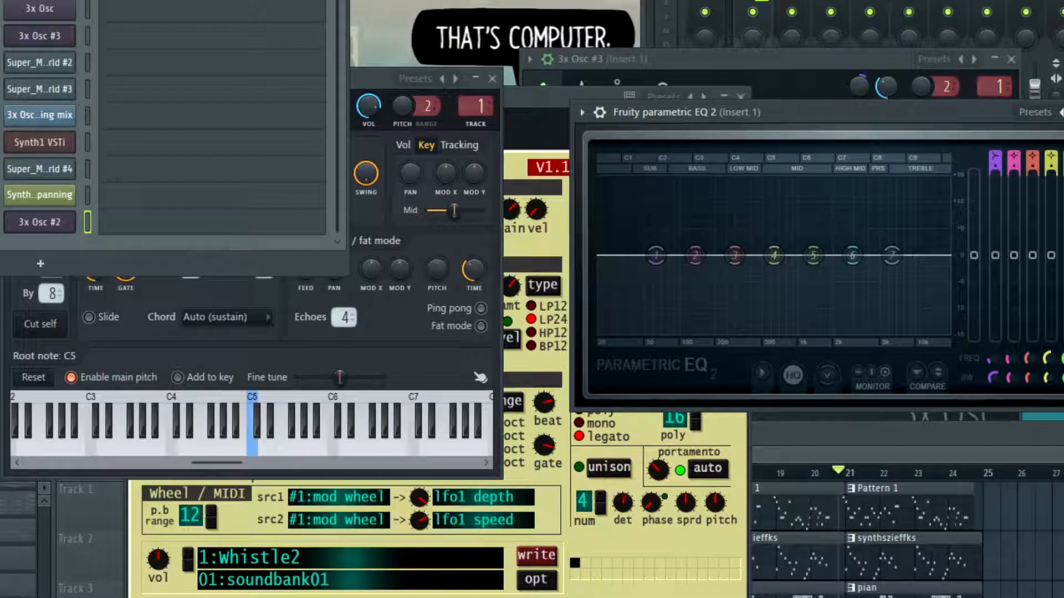
- Change oscillator 2 of the new 3x Osc to a triangle wave and try the level knobs of oscillators 2 and 3
left_click(362, 86)
left_click(23, 109)
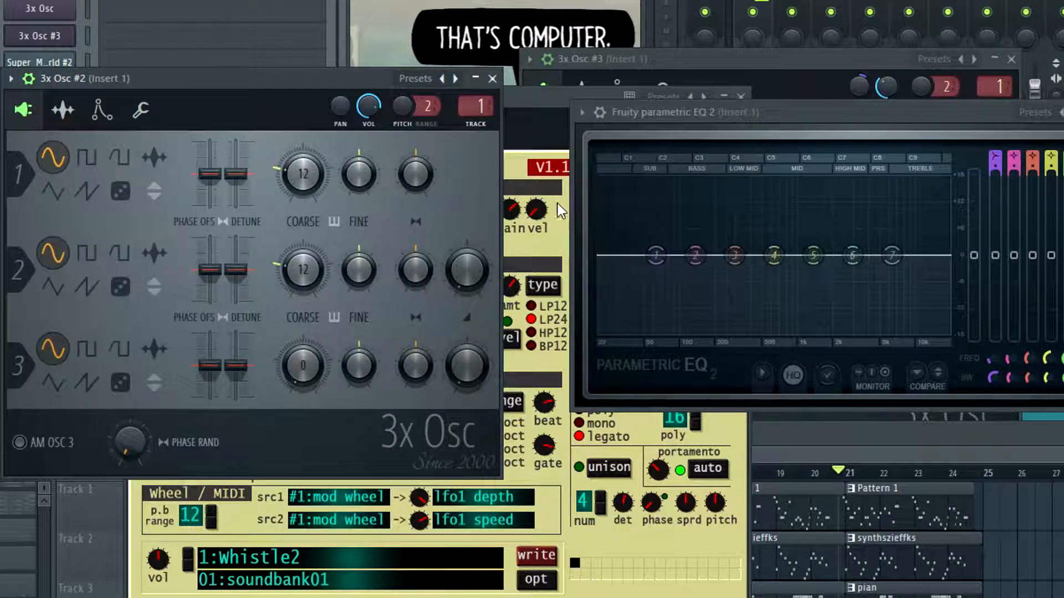
left_click(54, 286)
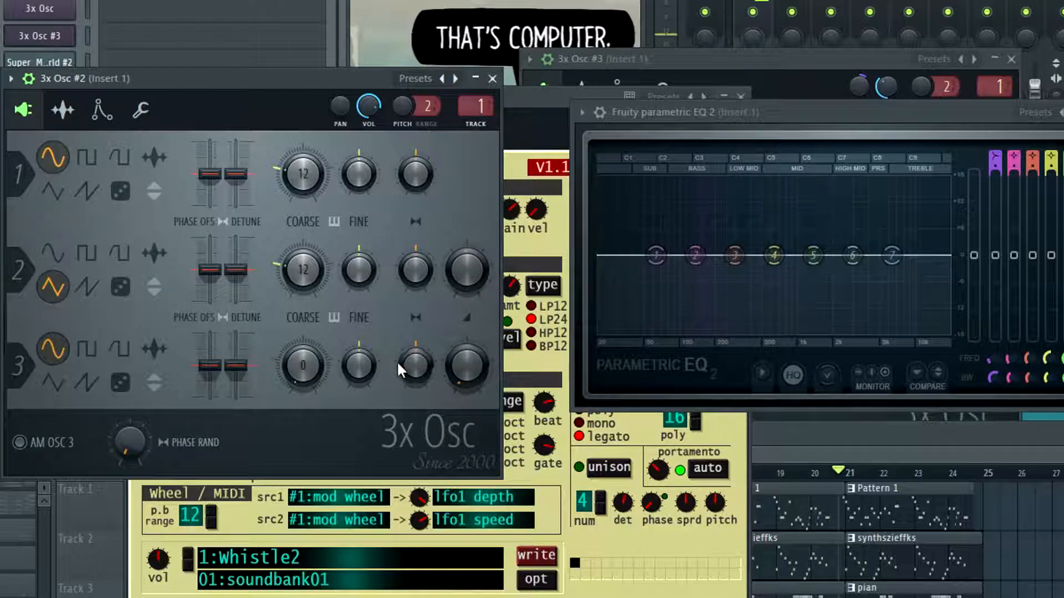
left_click_drag(482, 359, 482, 311)
left_click_drag(302, 375, 302, 375)
left_click_drag(474, 261, 474, 262)
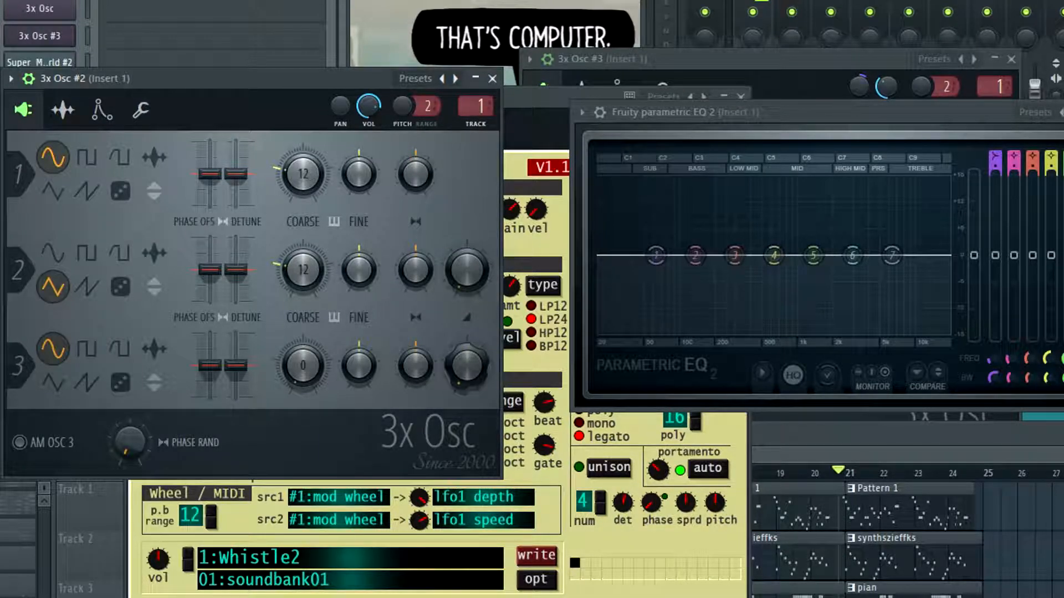
- Reset oscillator 1's coarse pitch to 0, return it to 12, and raise oscillator 2's level to the middle
left_click(317, 164, "alt")
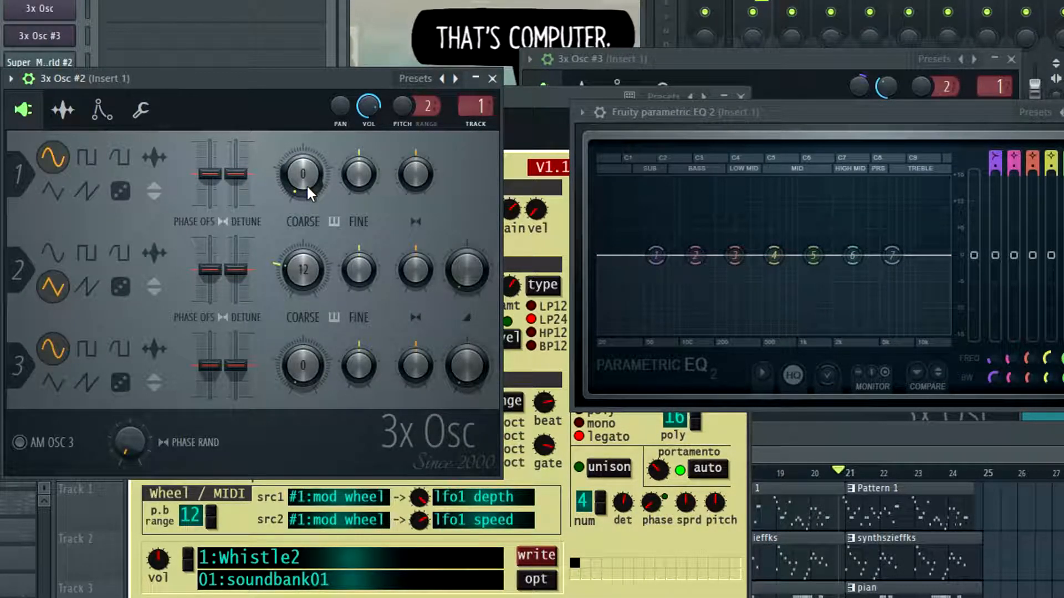
left_click_drag(299, 157, 300, 137)
left_click_drag(478, 268, 477, 238)
- Try a square wave on oscillator 2 at a lower level, and return it to a triangle wave at the middle level
left_click(87, 254)
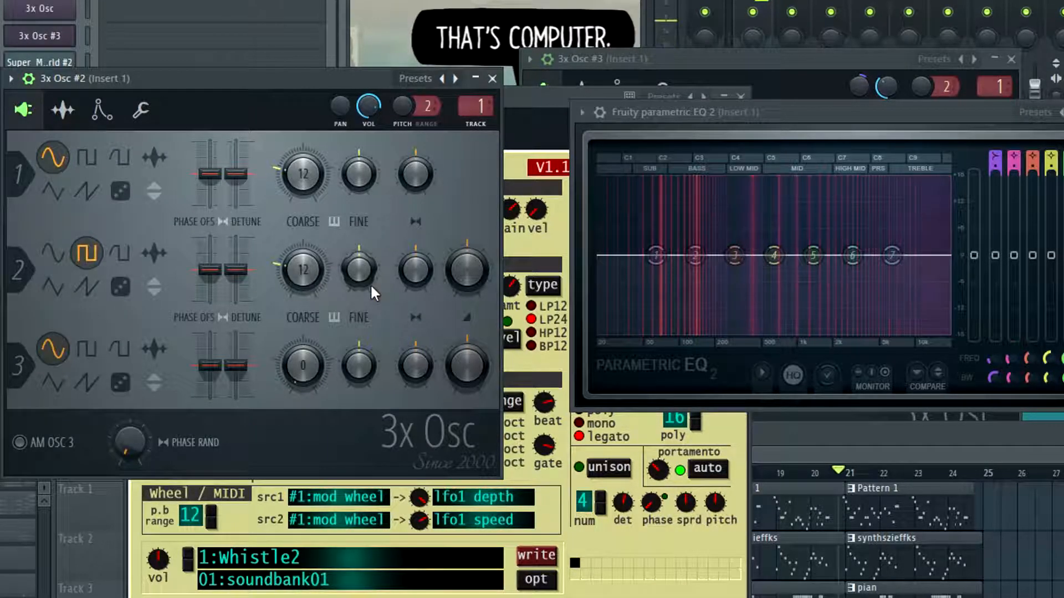
mouse_move(478, 265)
left_mouse_down()
mouse_move(478, 311)
mouse_move(480, 265)
left_mouse_up()
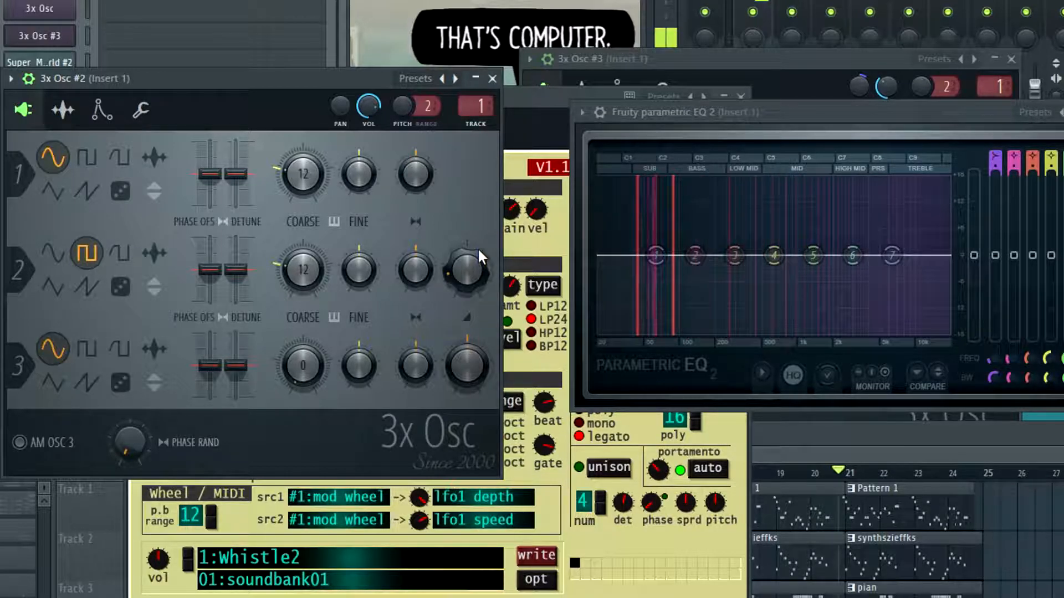
left_click_drag(458, 287, 458, 250)
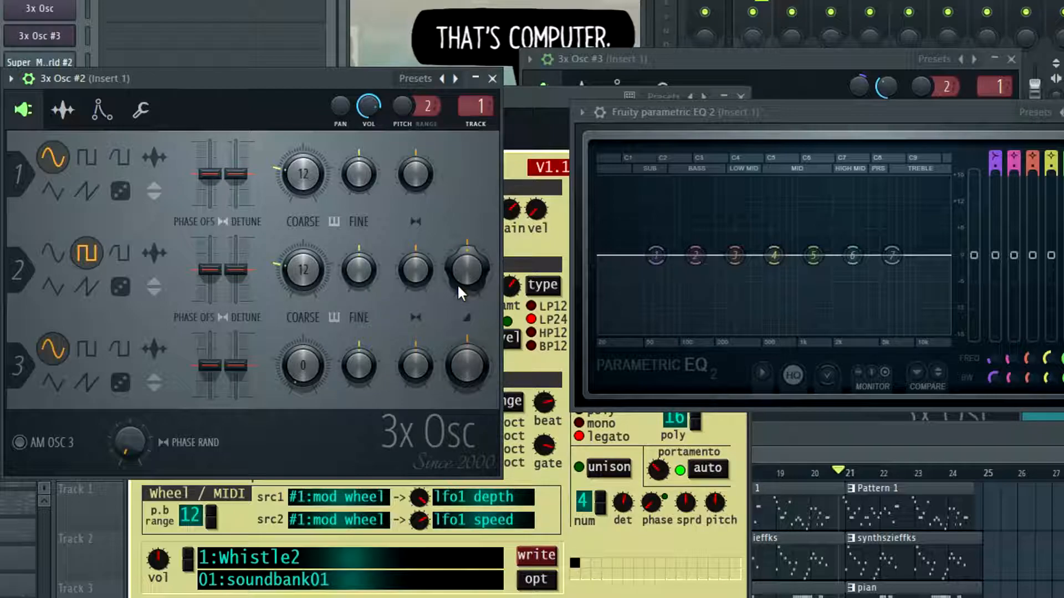
left_click(56, 293)
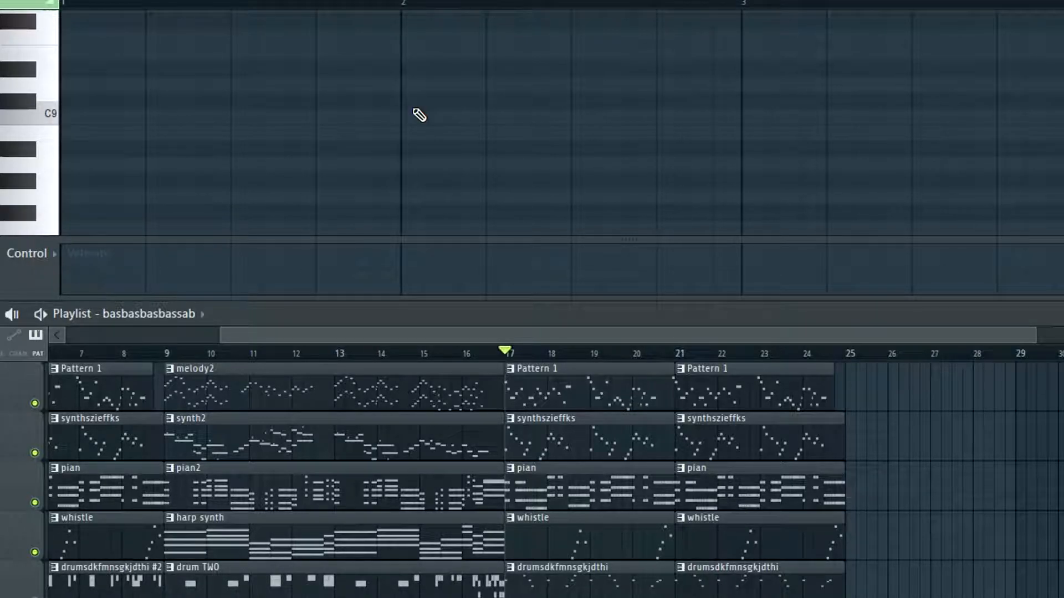
- Play the playlist repeatedly from bar 17 to listen to the section that starts there
scroll(610, 499, "up", 5)
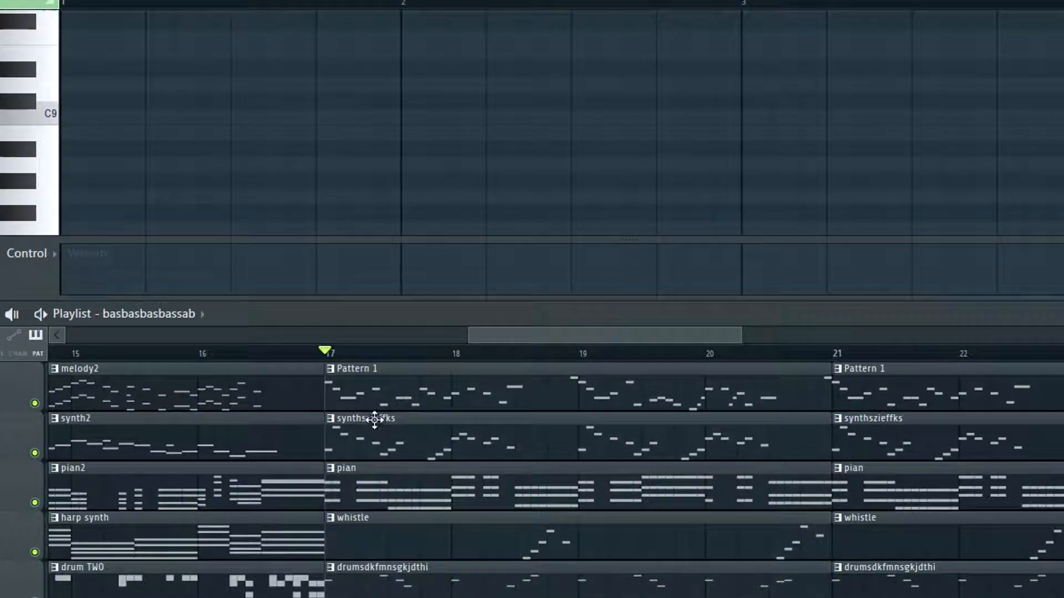
scroll(430, 537, "down", 2)
scroll(428, 536, "up", 2)
key("space")
key("space")
key("space")
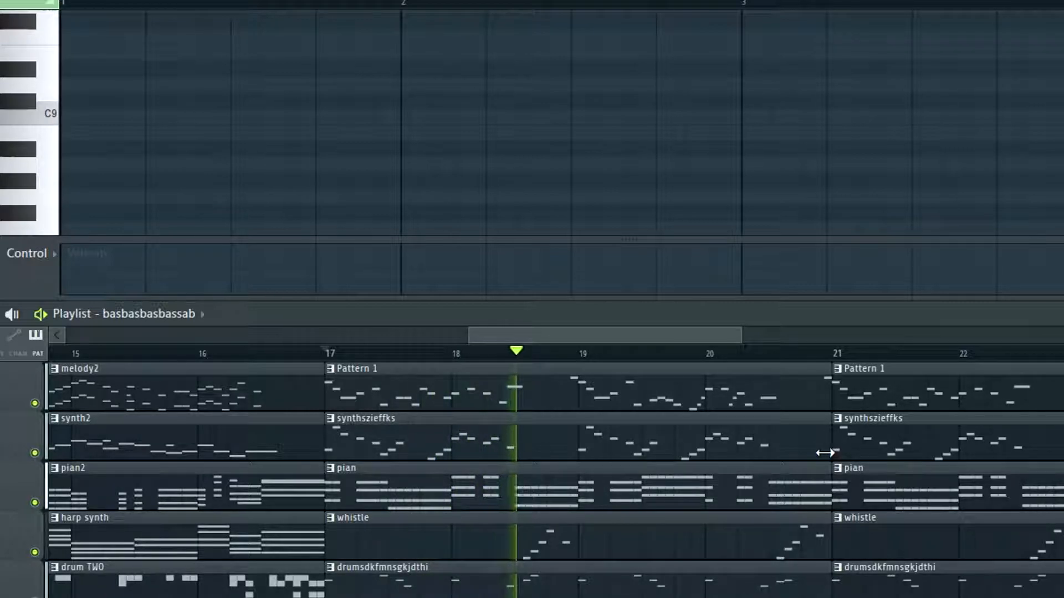
key("space")
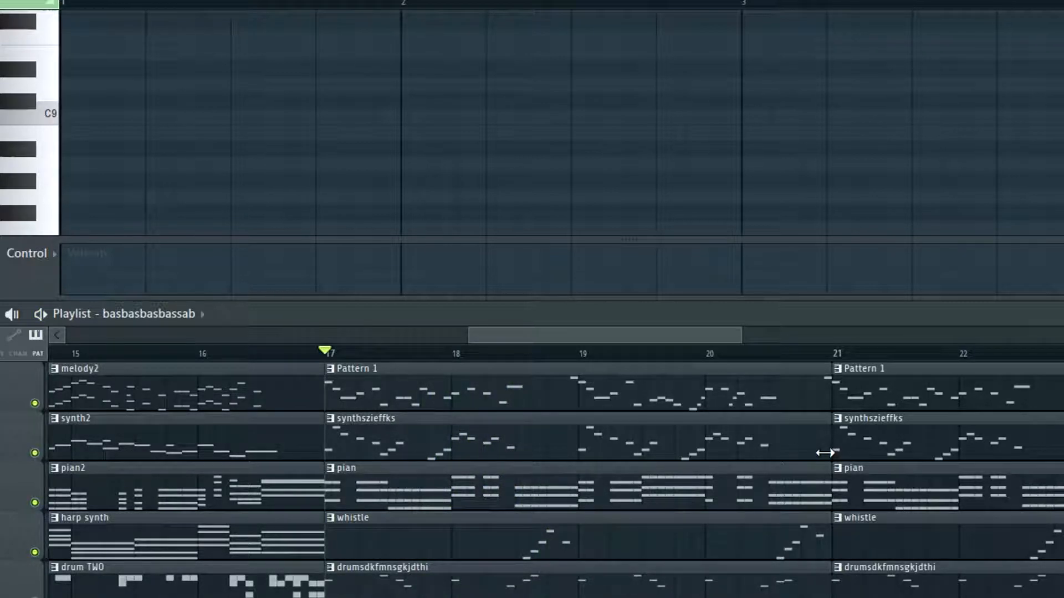
scroll(541, 501, "down", 2)
scroll(613, 463, "up", 2)
left_click_drag(600, 334, 685, 339)
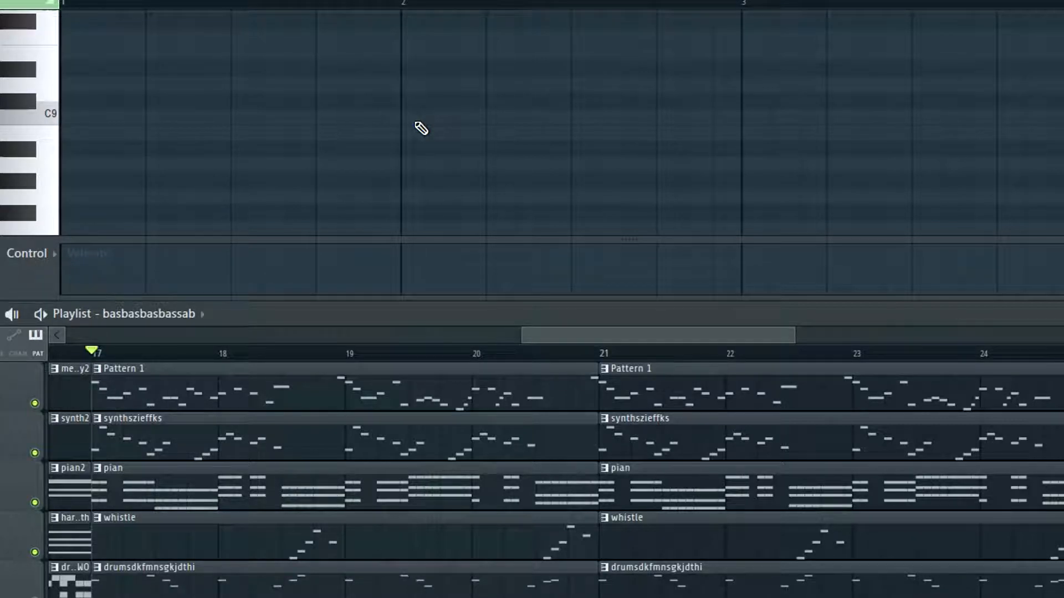
key("space")
key("space")
key("space")
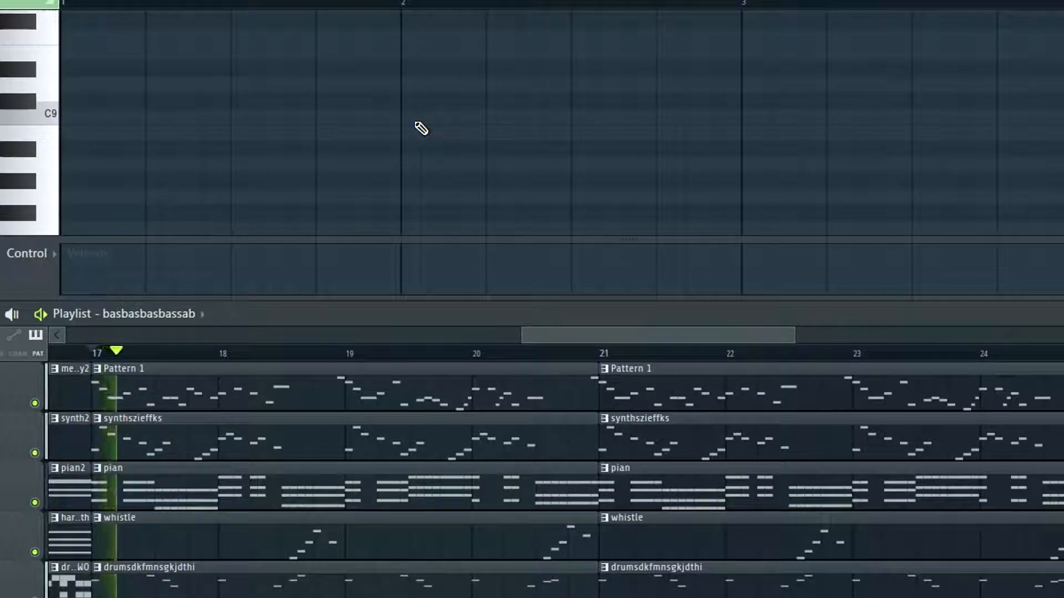
key("space")
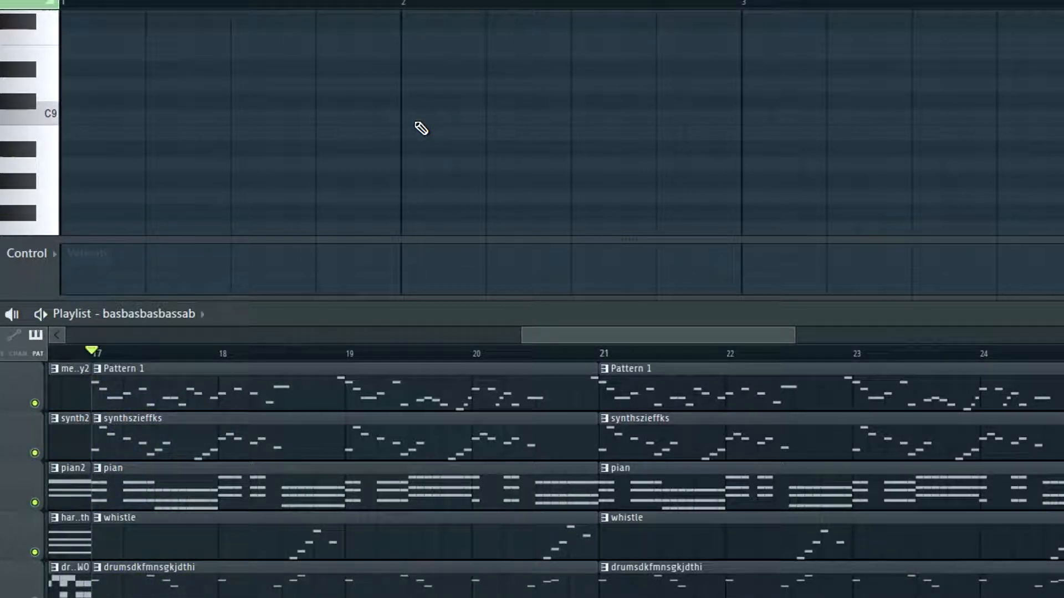
key("space")
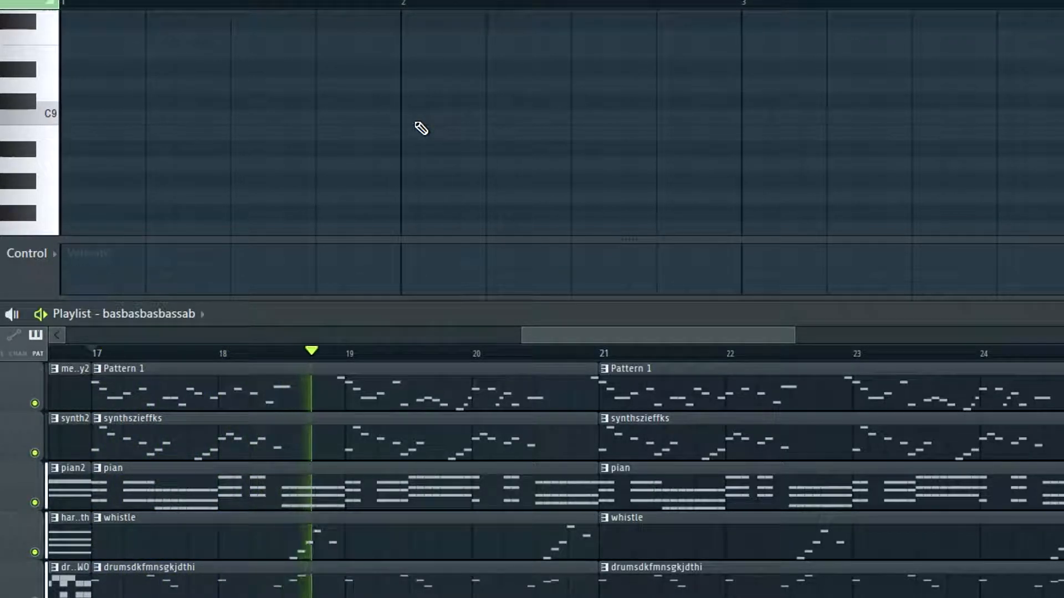
key("space")
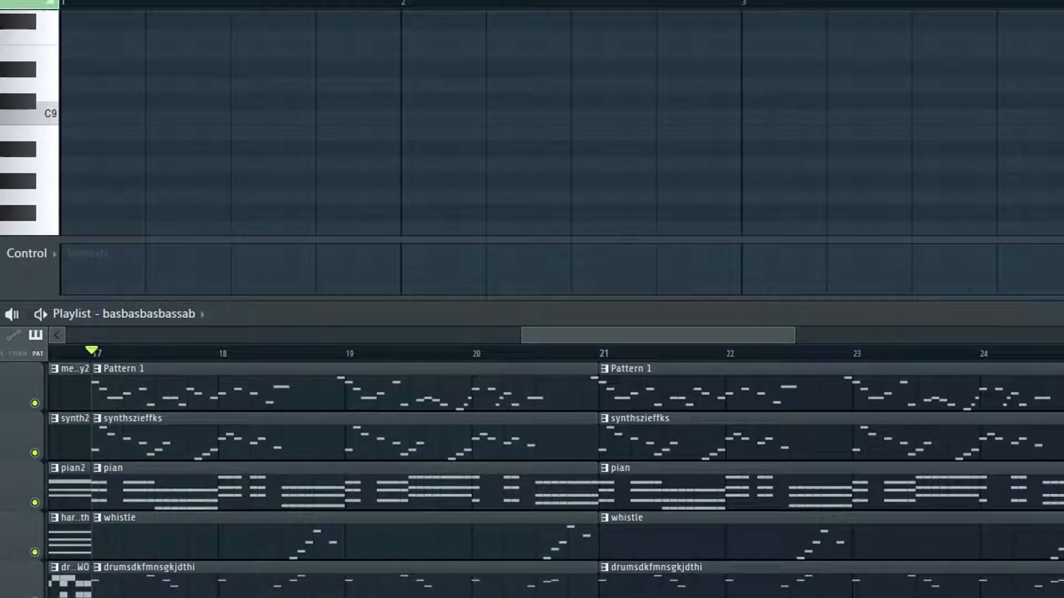
- Replay the section from bar 17 and watch its frequency content in Fruity Parametric EQ 2
scroll(547, 479, "down", 2)
scroll(547, 479, "up", 2)
left_click_drag(250, 0, 249, 0)
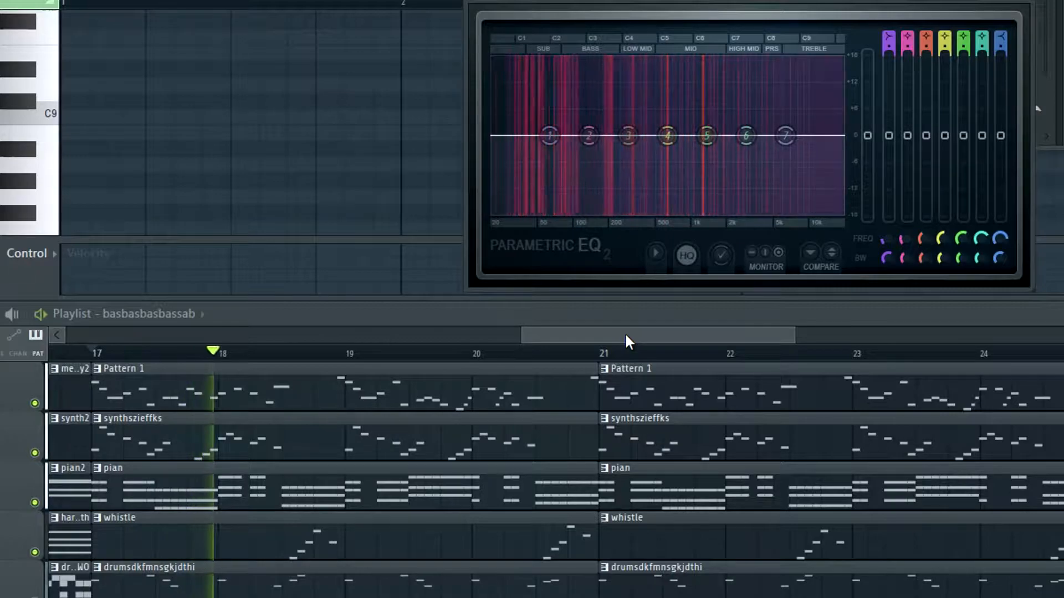
key("space")
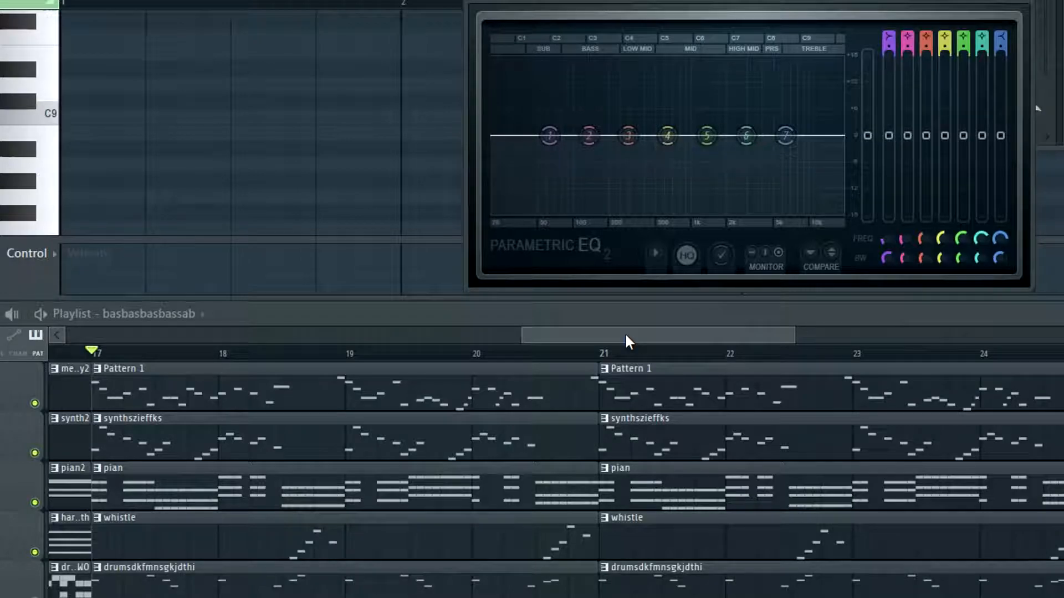
key("space")
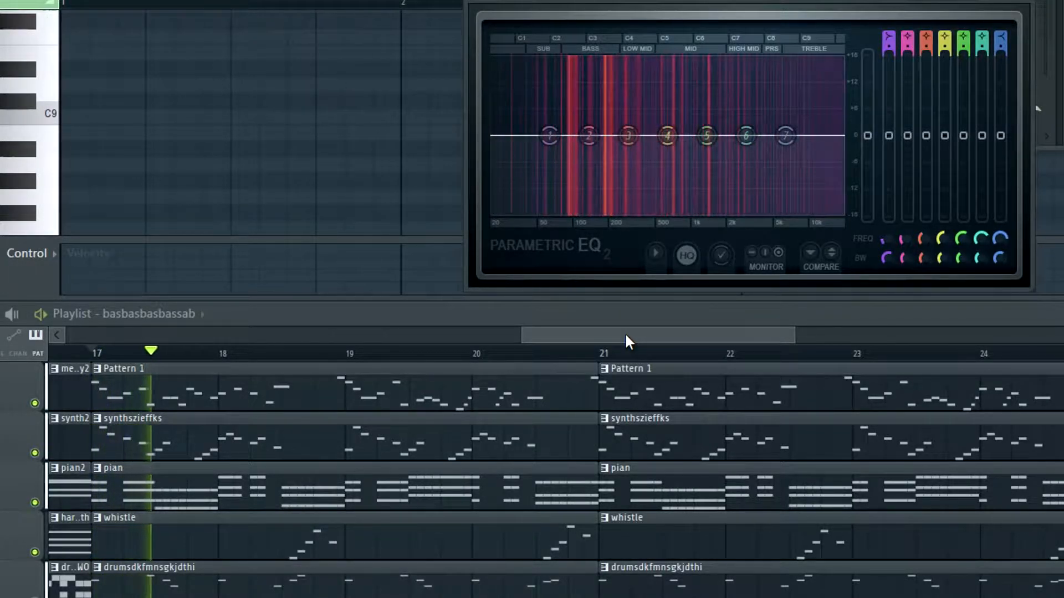
key("space")
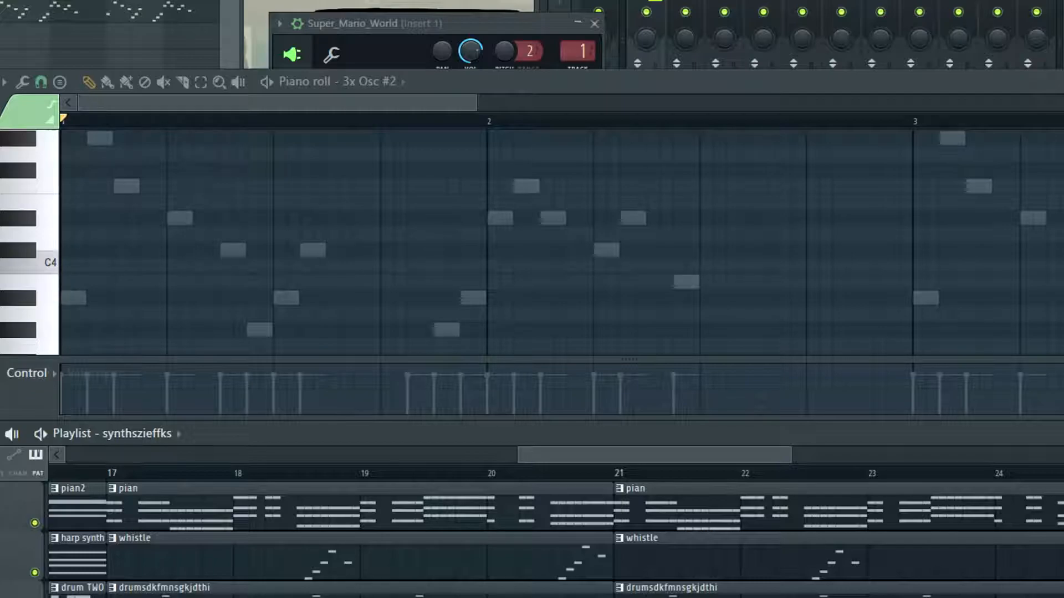
- Examine the notes of the synthszieffks pattern and the clips around bar 17 as reference for the bassline
scroll(562, 242, "down", 3)
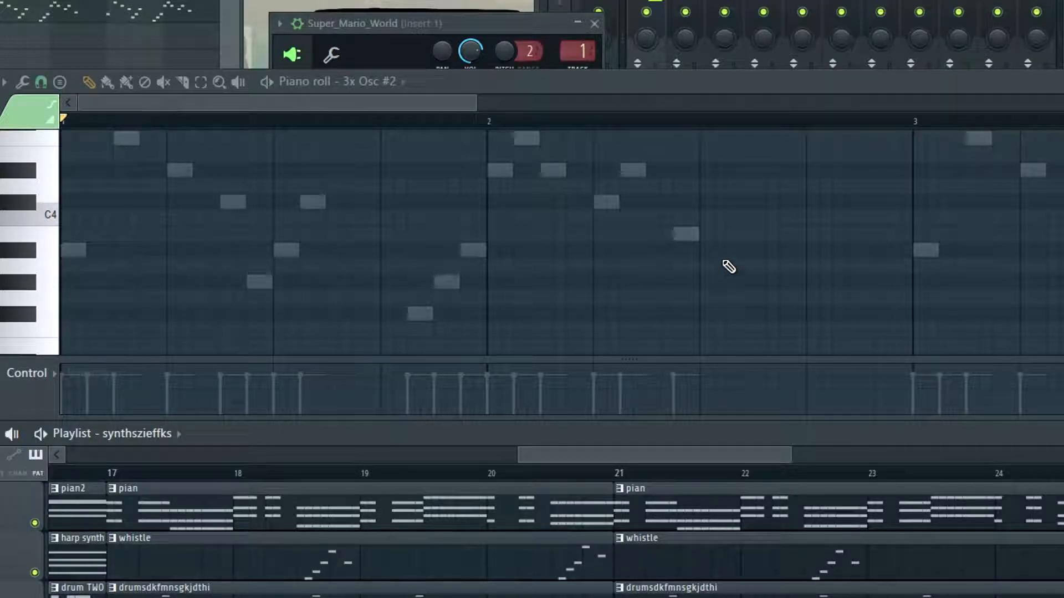
scroll(510, 590, "up", 2)
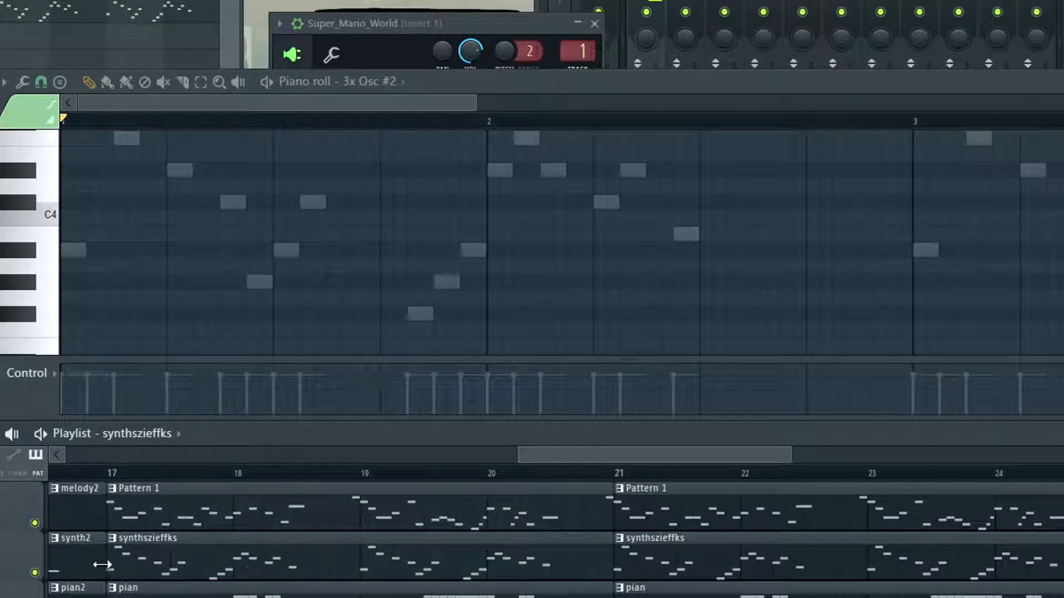
scroll(555, 539, "down", 1)
scroll(144, 587, "up", 1)
scroll(354, 579, "down", 1)
scroll(294, 574, "up", 1)
- Play the drafted bassline notes of the basbasbasbassab pattern on their own
scroll(380, 244, "up", 3)
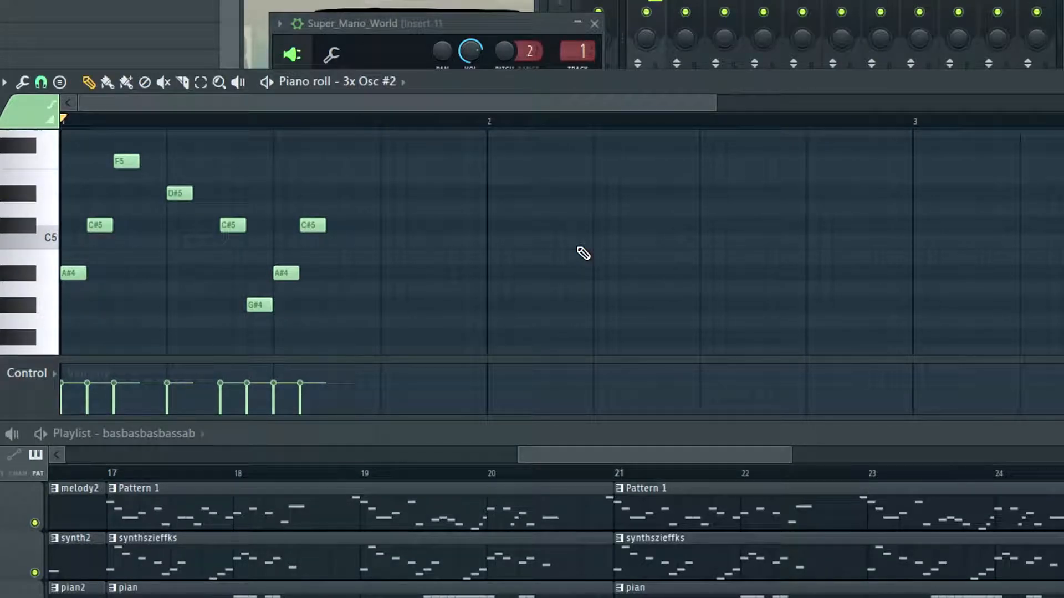
key("space")
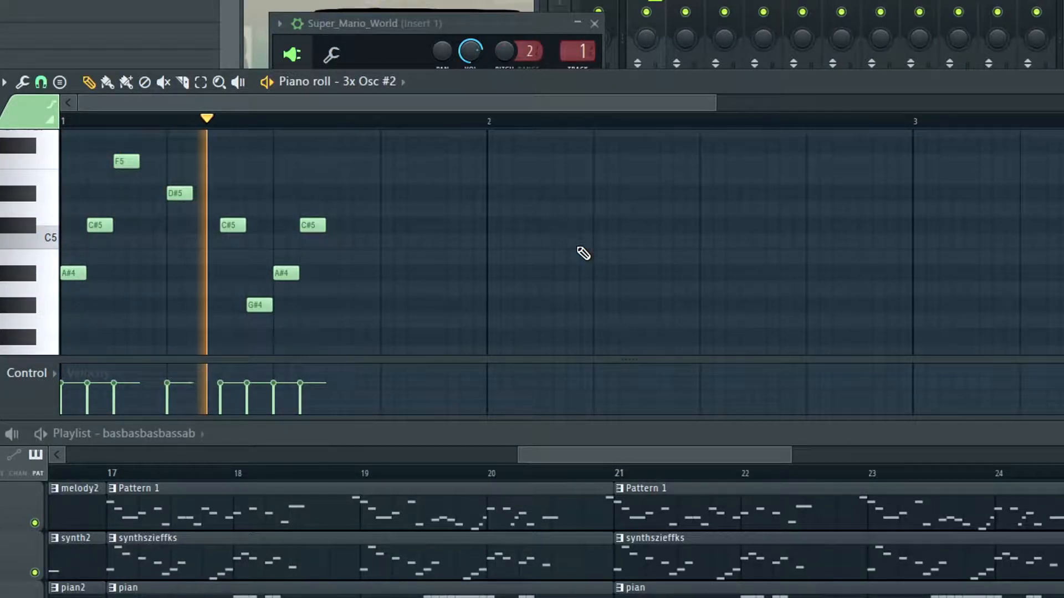
key("space")
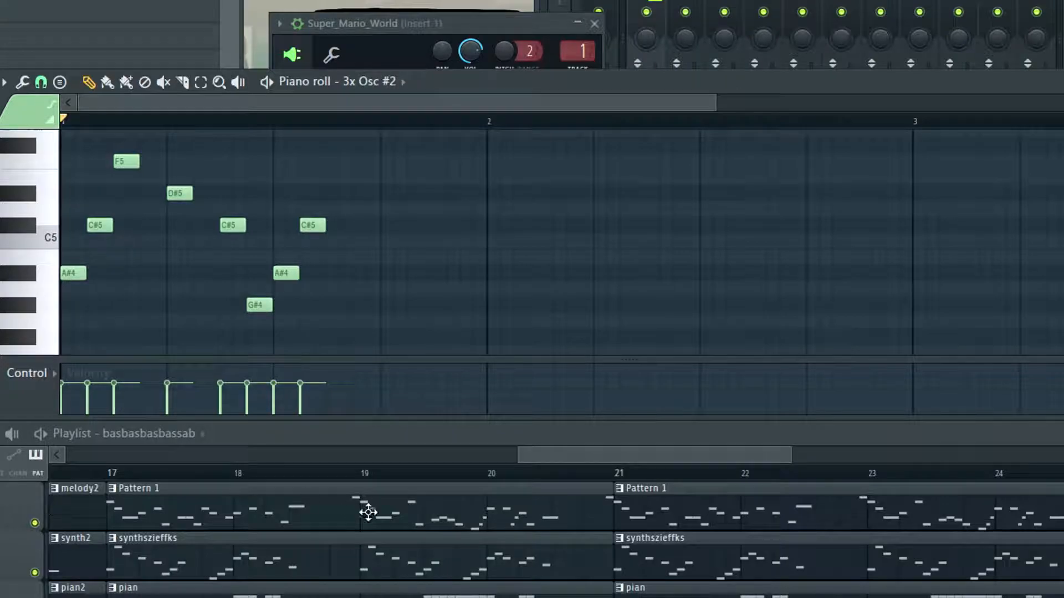
- Show the synthszieffks pattern's notes around C4 and play the pattern to compare it with the bassline
left_click(158, 554)
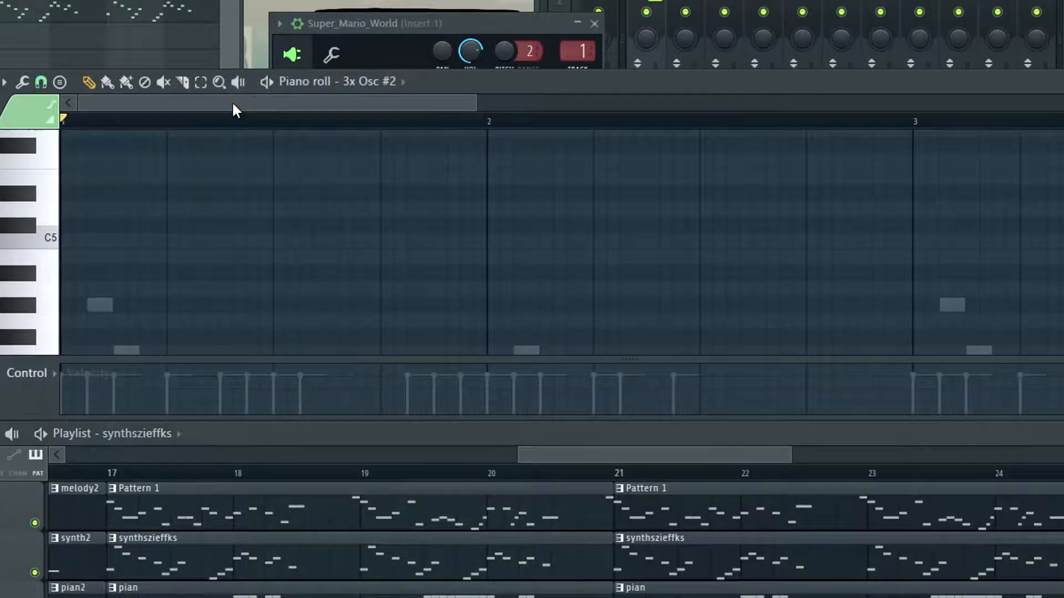
scroll(292, 204, "down", 5)
scroll(327, 224, "up", 1)
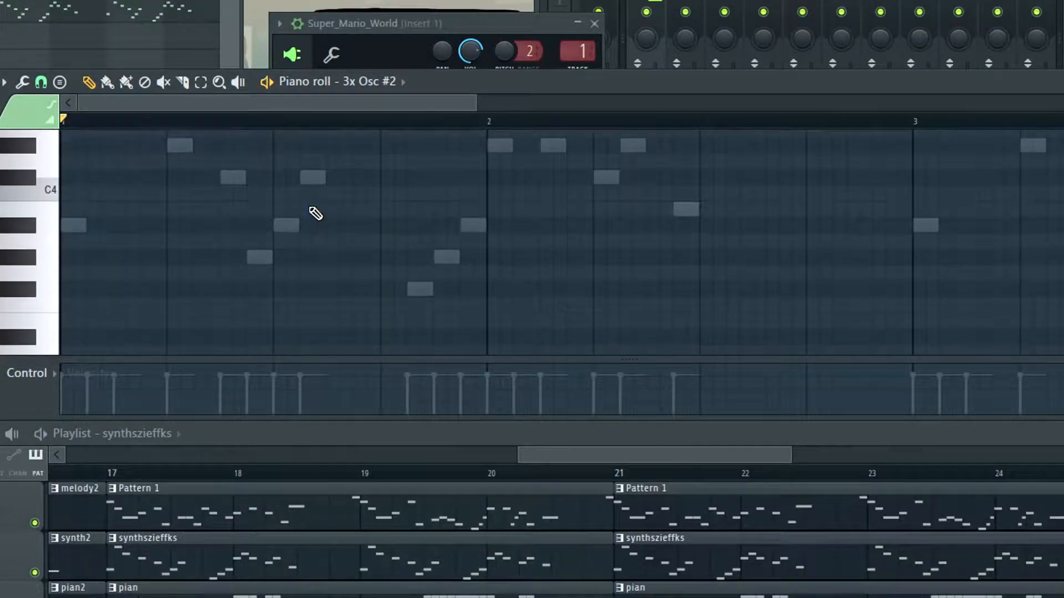
key("space")
key("space")
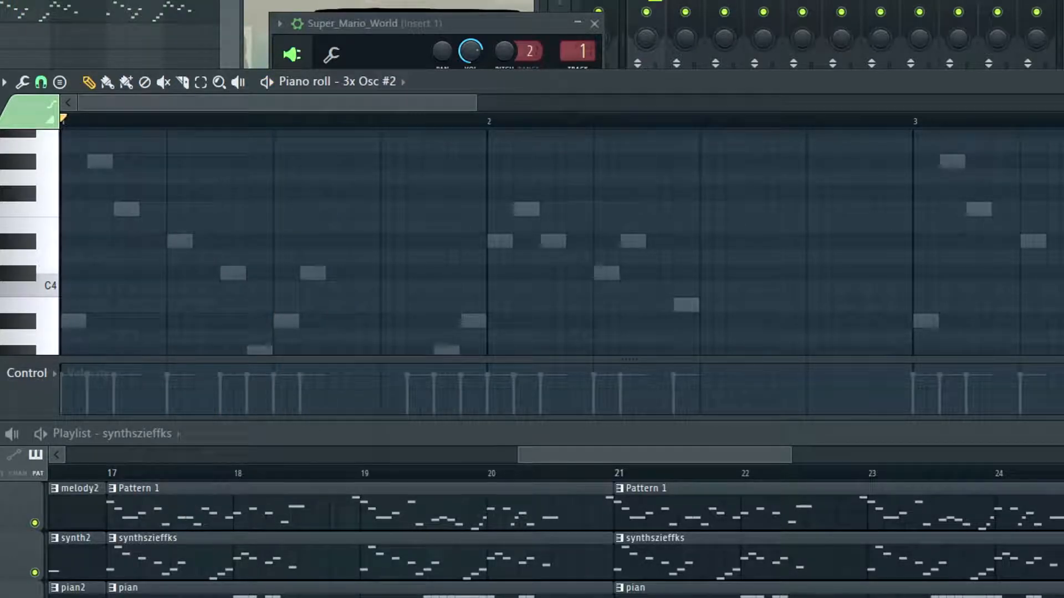
- Return to the basbasbasbassab pattern and rework the bar's second half with F#4, G#4, A#4, C#5 and a final A#4
scroll(227, 564, "down", 4)
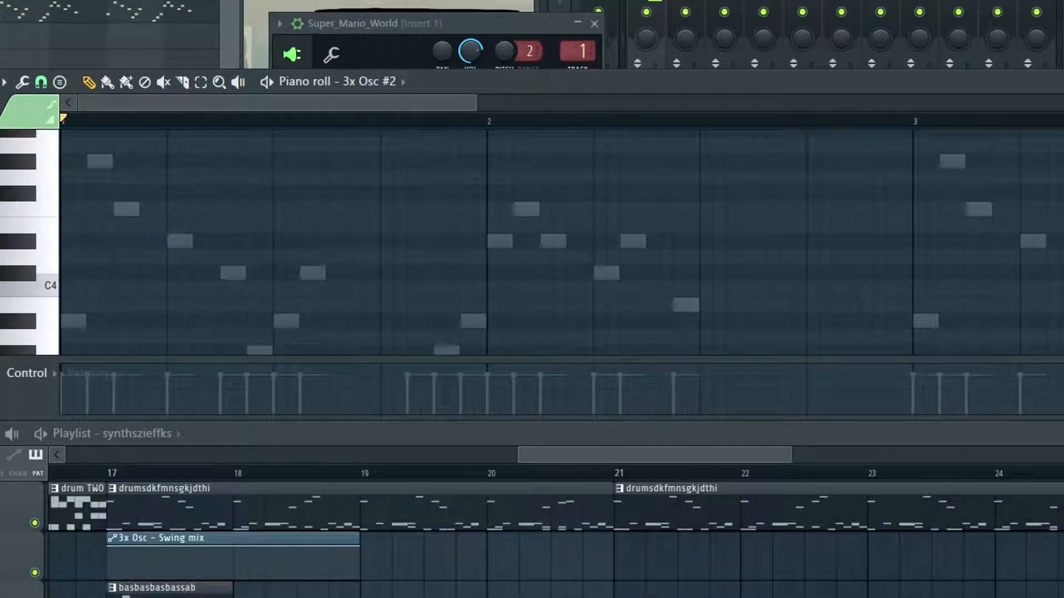
left_click(206, 591)
left_click_drag(228, 539, 222, 597)
left_click_drag(184, 557, 166, 597)
left_click_drag(169, 597, 169, 561)
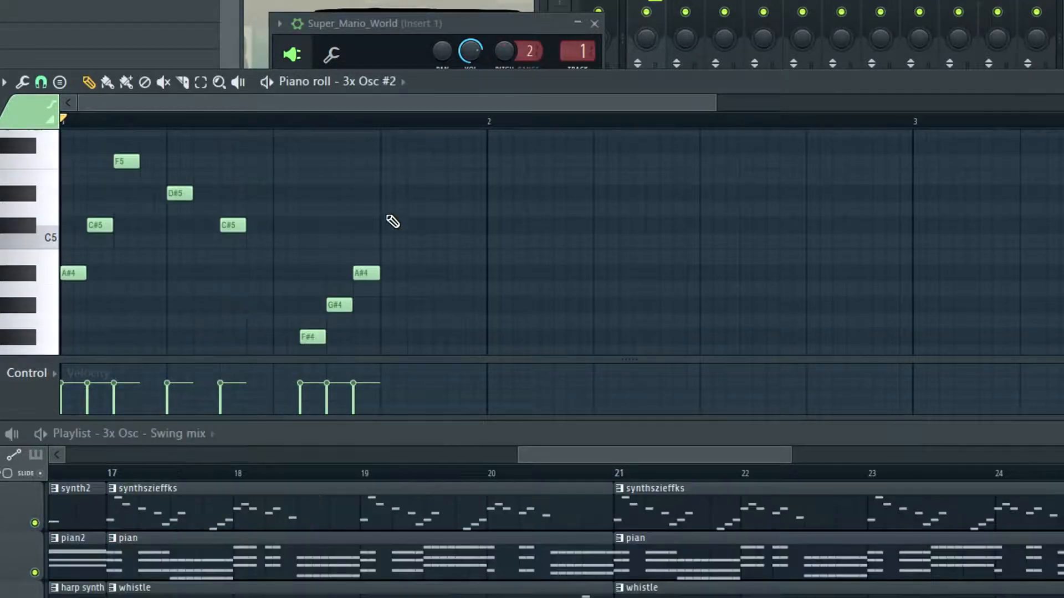
left_click(388, 224)
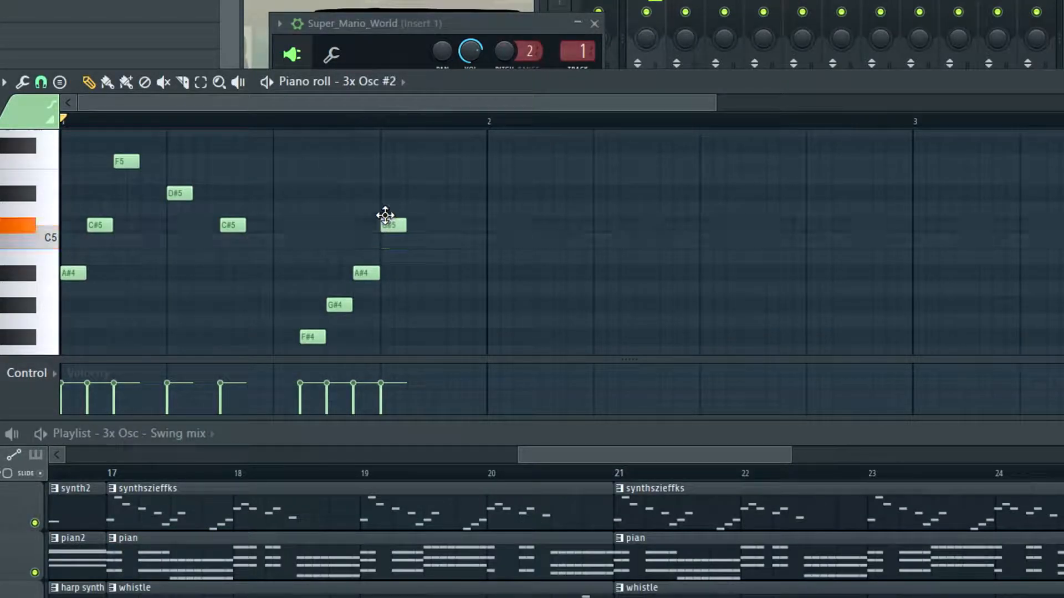
mouse_move(410, 274)
left_mouse_down()
mouse_move(453, 277)
mouse_move(444, 273)
left_mouse_up()
- Play the one-bar bassline by itself and with the song from bar 17
key("space")
key("space")
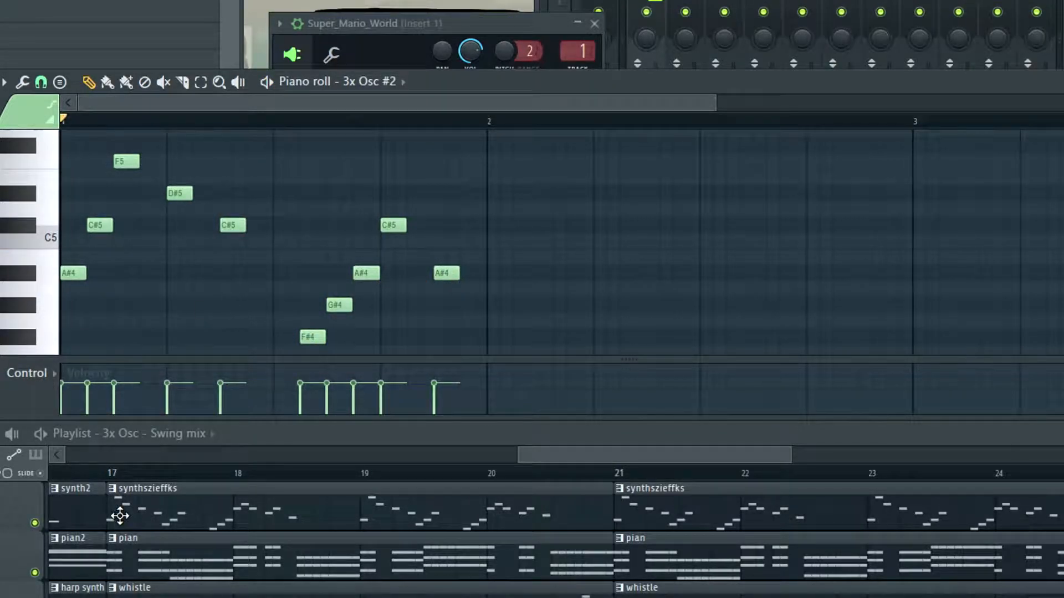
key("space")
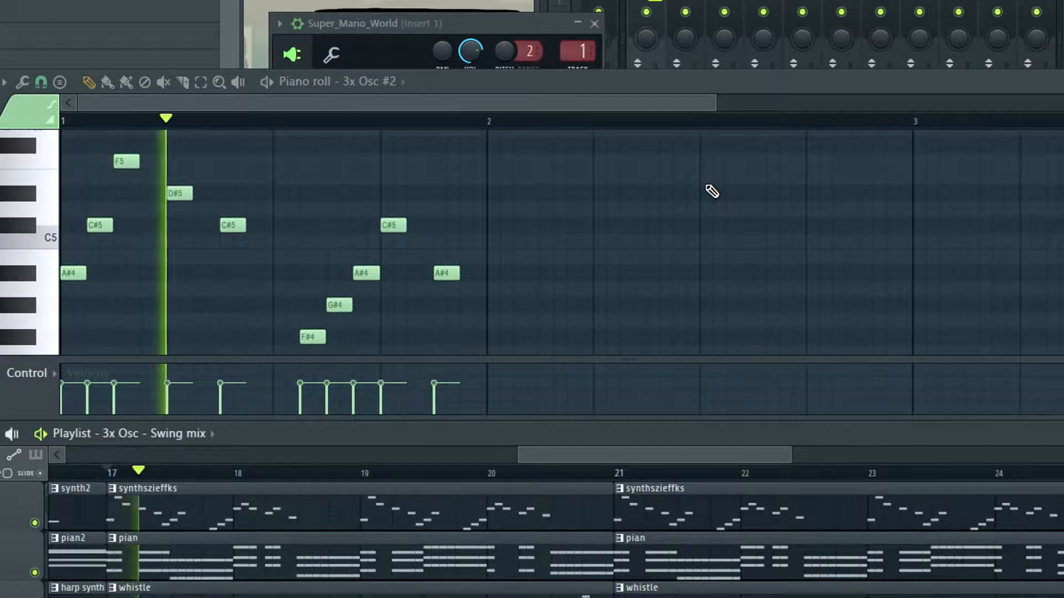
key("space")
scroll(416, 227, "down", 2)
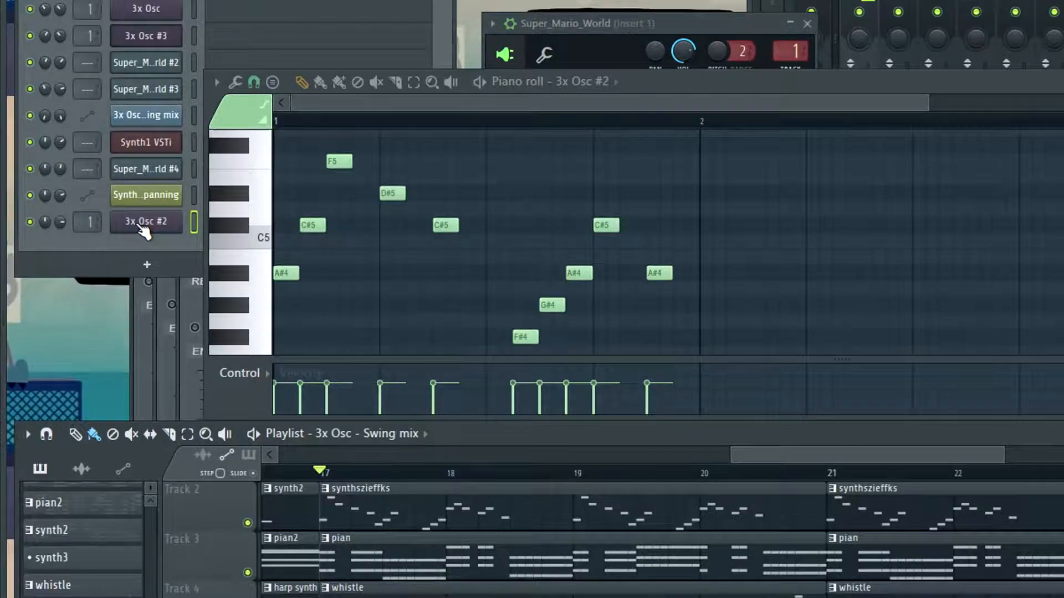
- Try a square wave on oscillator 1 of 3x Osc #2 and play the song from bar 17
left_click(141, 224)
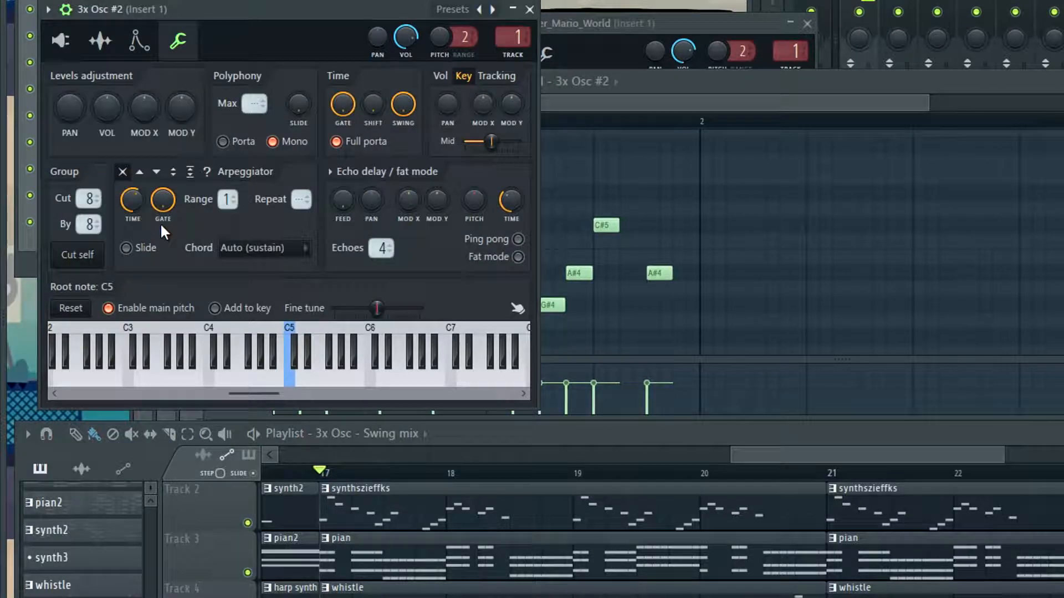
left_click(61, 41)
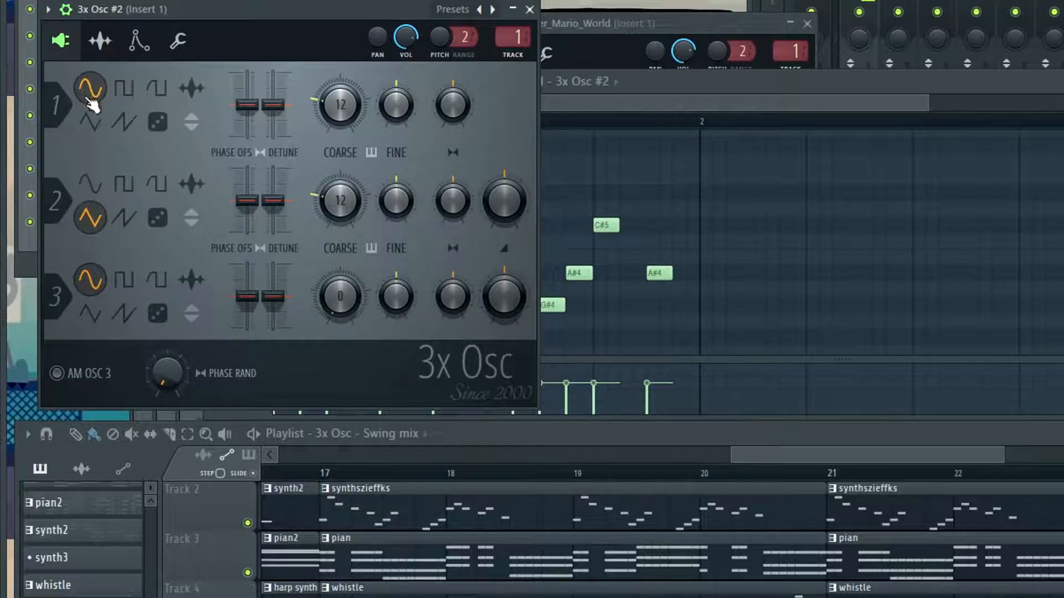
left_click(123, 95)
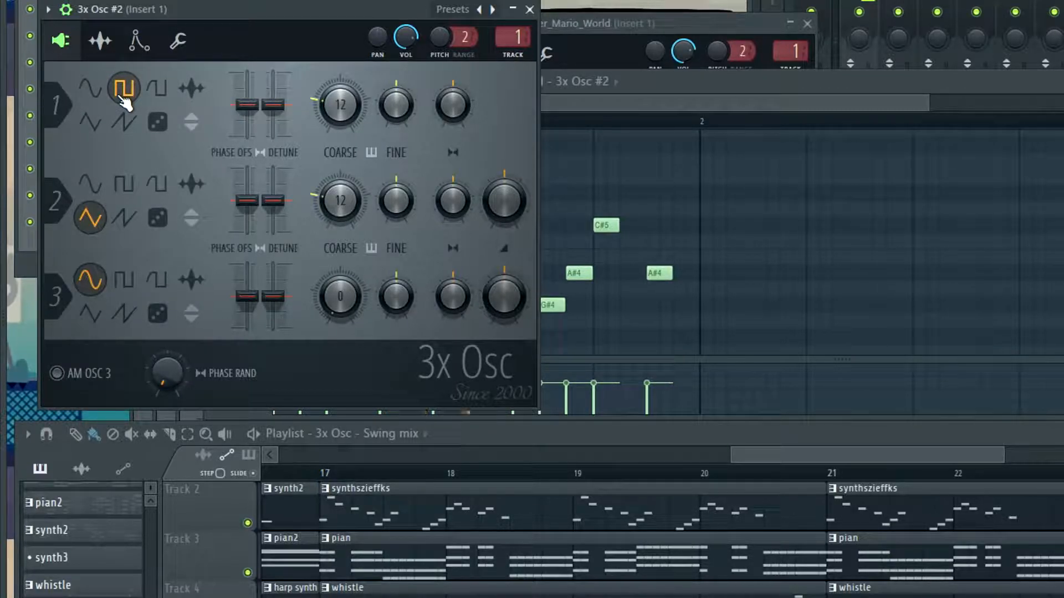
left_click(327, 474)
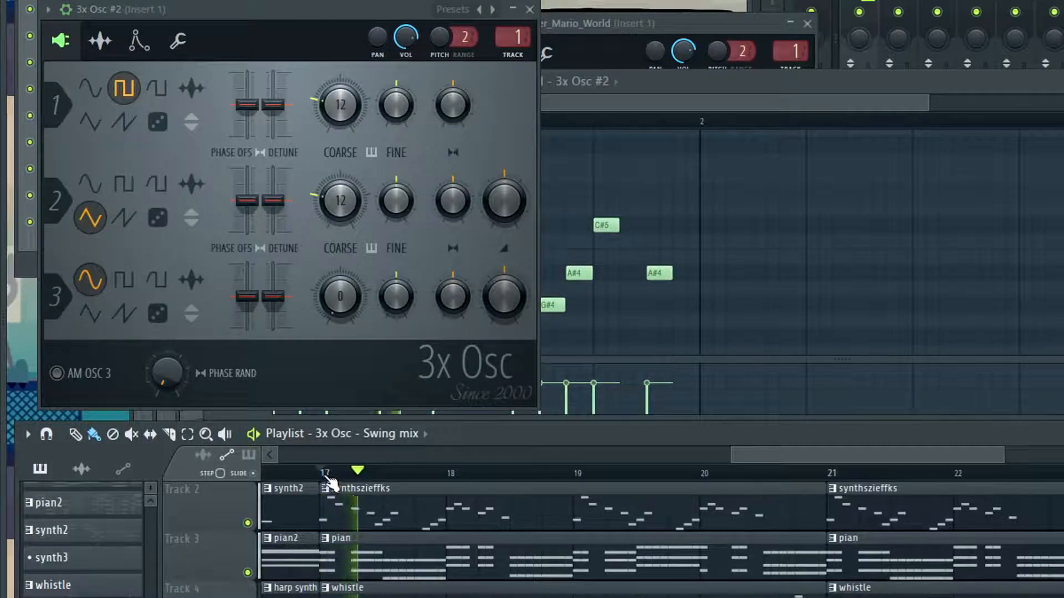
key("space")
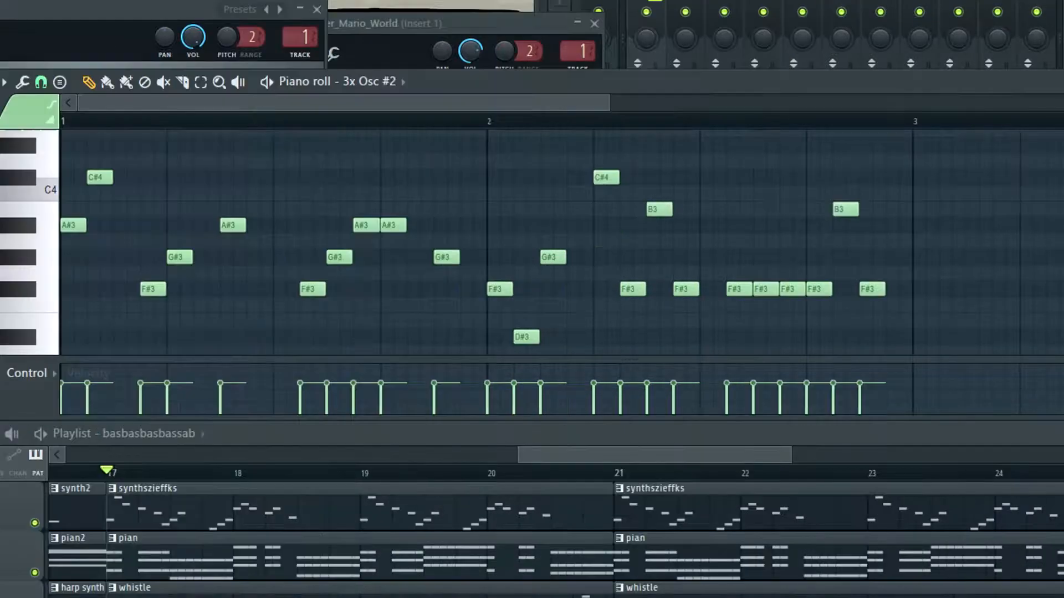
- Play the two-bar bassline with the other parts from bar 17
key("space")
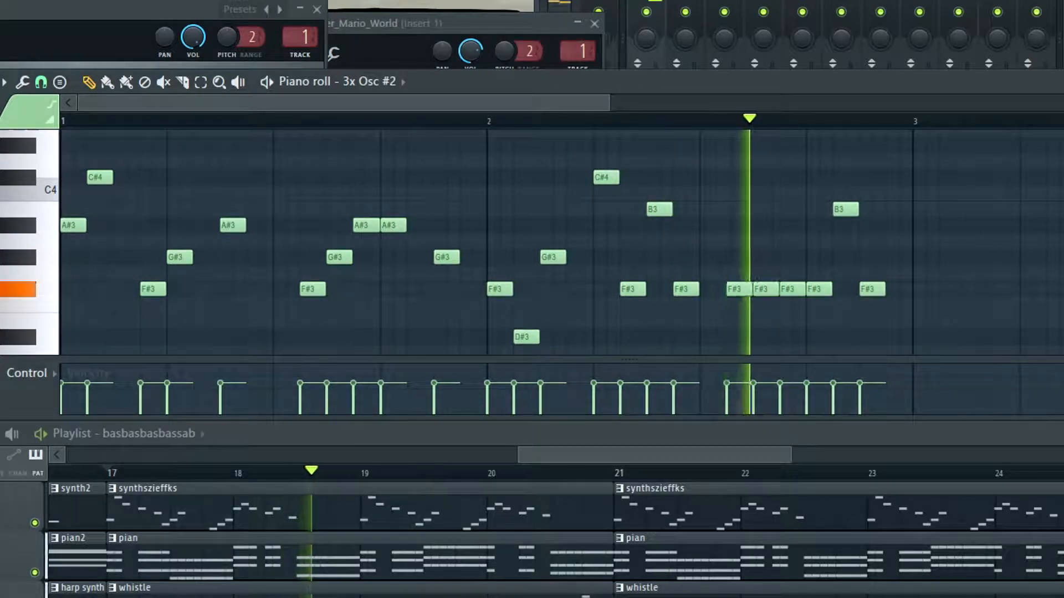
key("space")
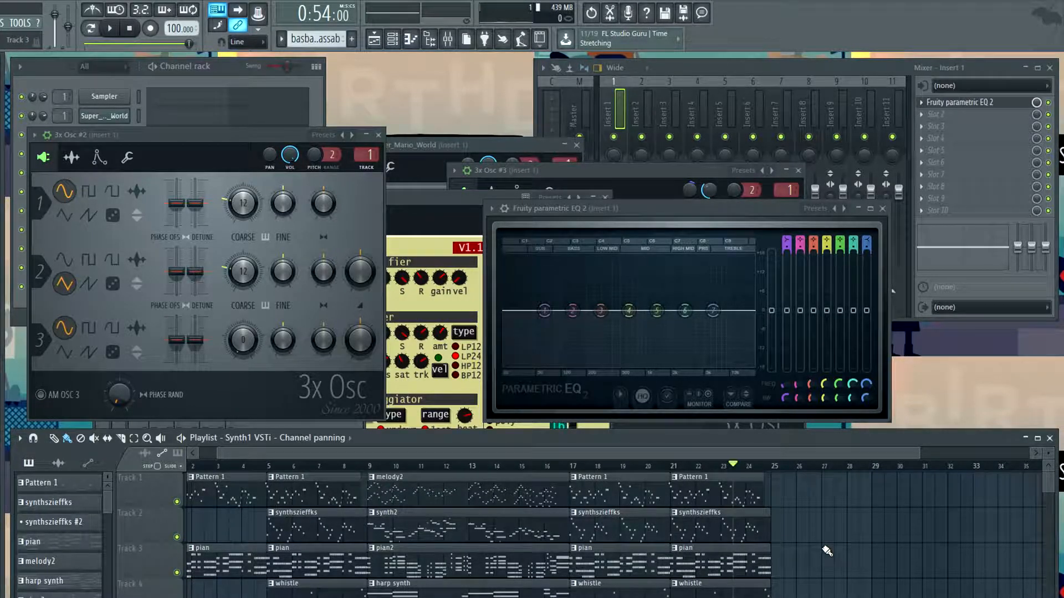
- Look over the song arrangement in the playlist and play from bar 17 with the empty bas2 pattern
scroll(827, 551, "down", 3)
scroll(798, 568, "up", 4)
left_click(256, 466)
left_click_drag(574, 453, 505, 453)
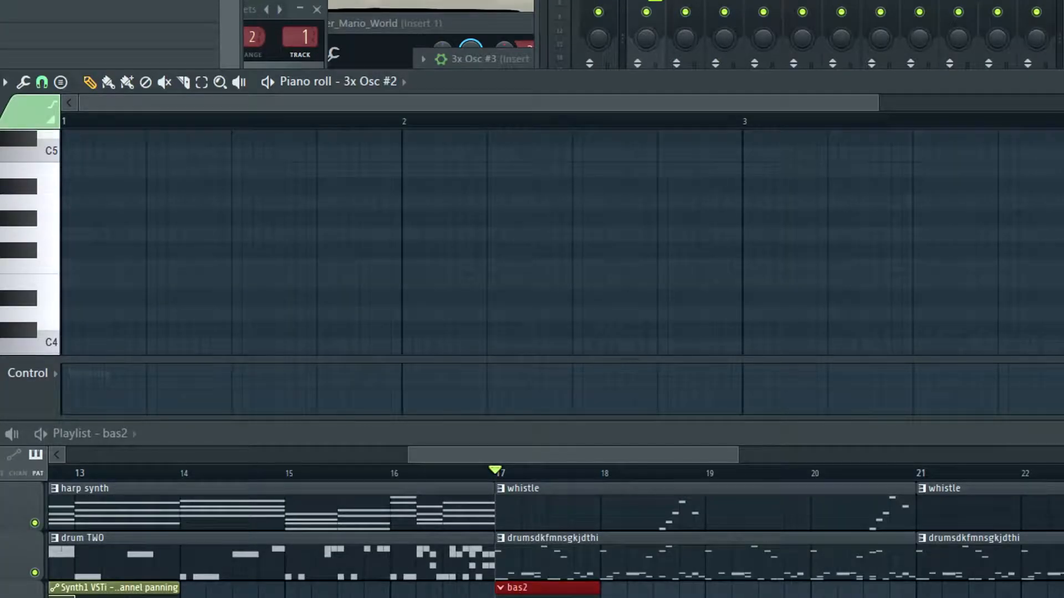
key("space")
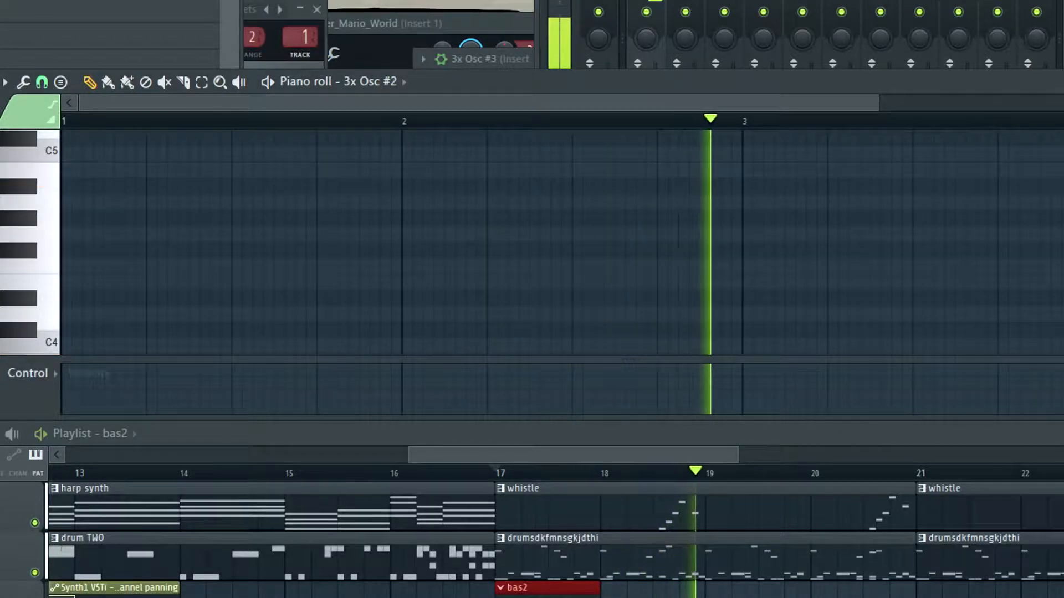
key("space")
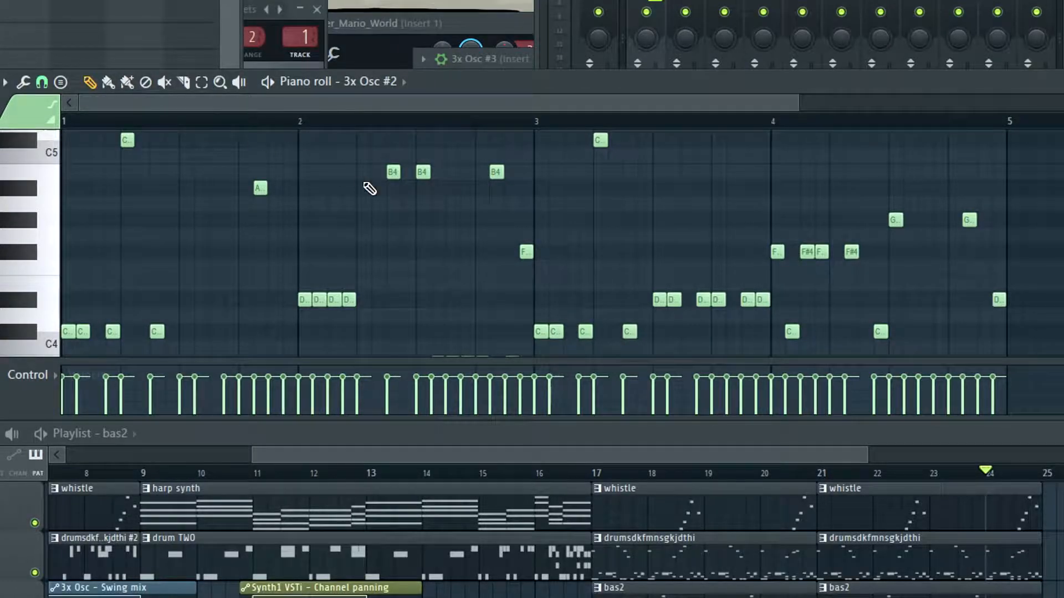
- Play the four-bar bas2 bassline from bar 17 and follow its low and high notes
scroll(277, 280, "down", 4)
scroll(302, 285, "up", 2)
scroll(302, 284, "up", 2)
left_click(597, 477)
key("space")
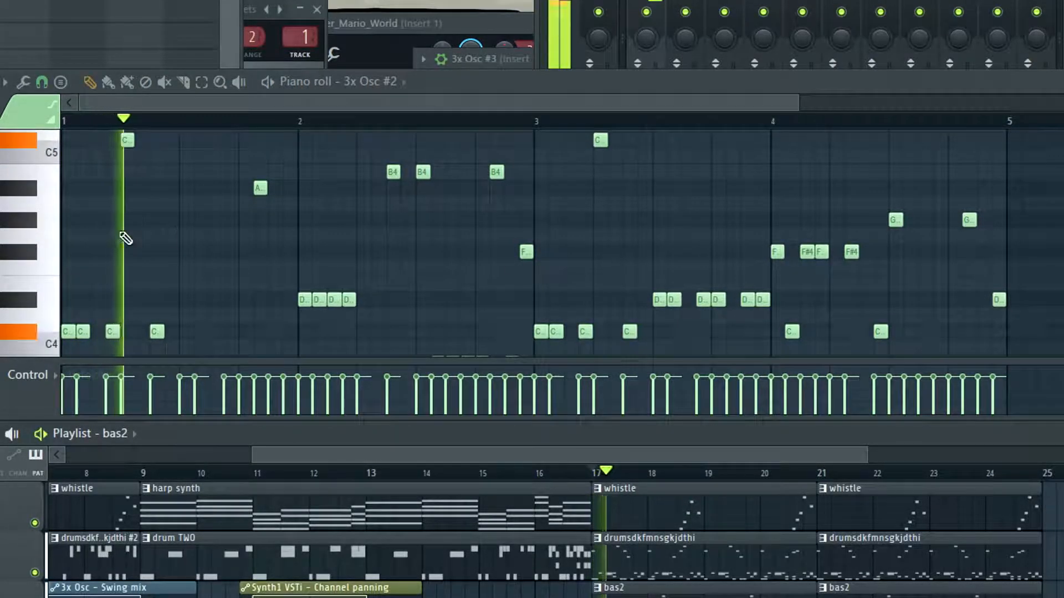
scroll(328, 280, "down", 2)
scroll(327, 279, "up", 2)
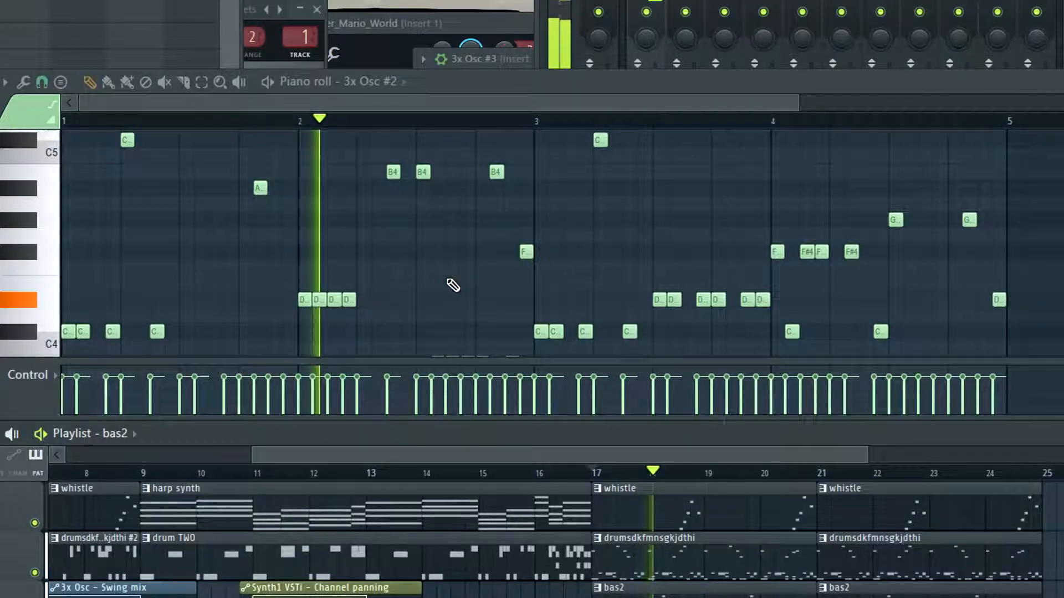
scroll(453, 300, "up", 2)
scroll(459, 294, "down", 2)
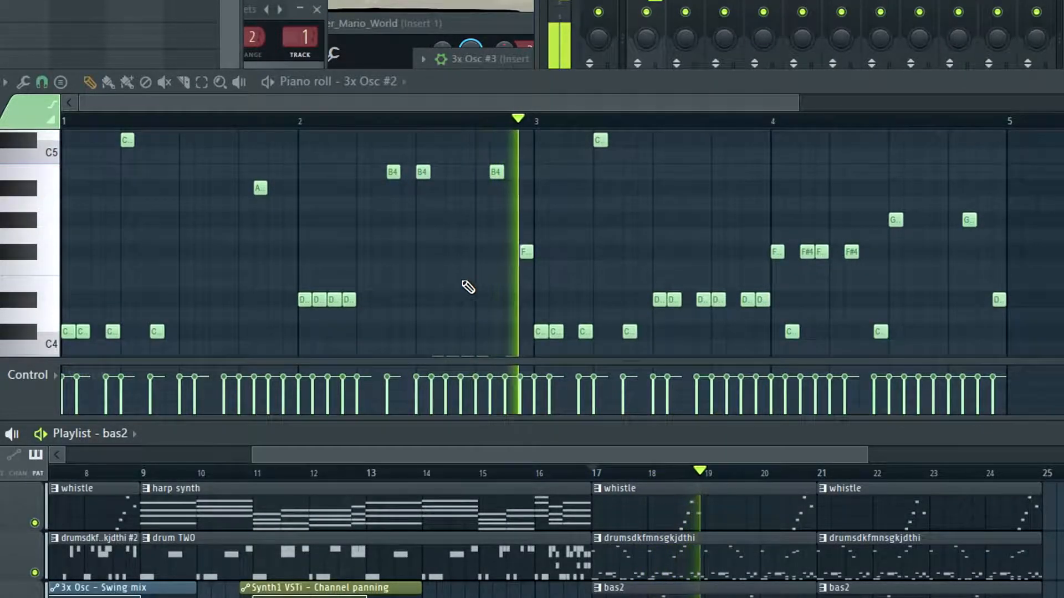
key("space")
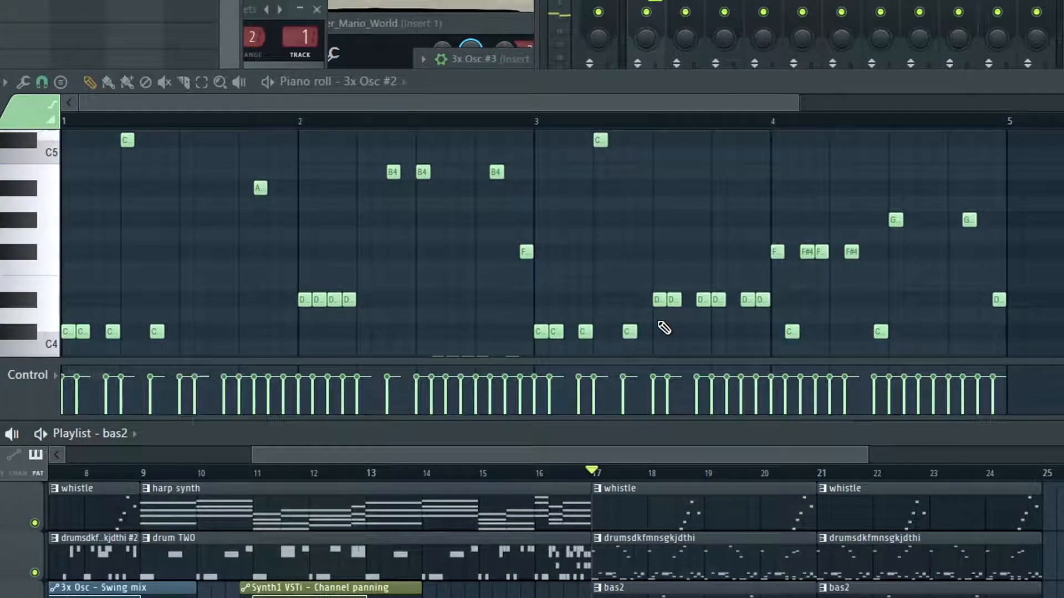
- Replay the bas2 bassline and examine its repeated low notes and the octave jumps above them
key("space")
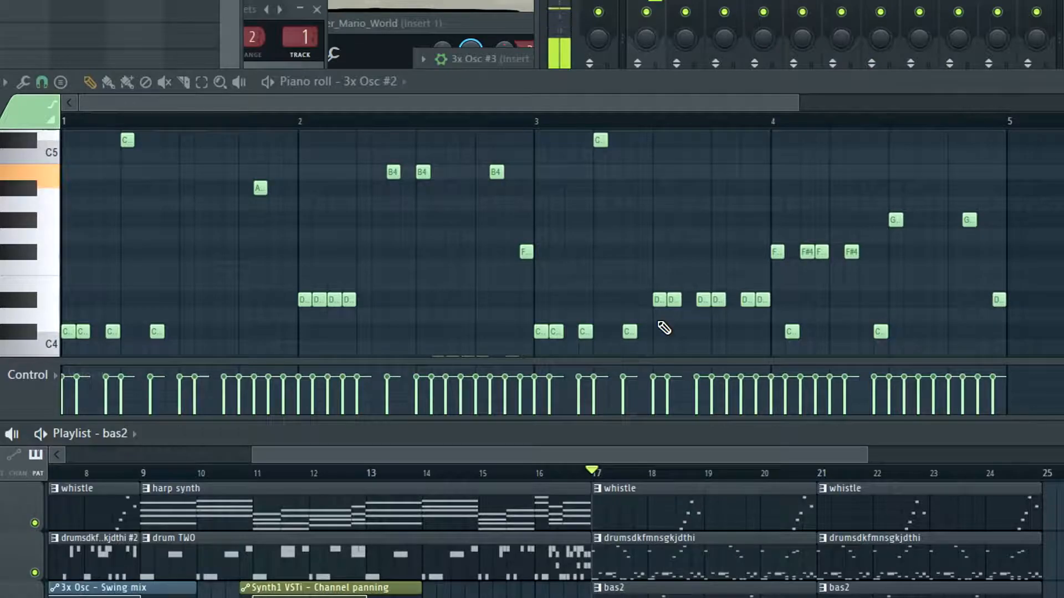
scroll(522, 242, "up", 6)
scroll(513, 247, "down", 8)
scroll(494, 233, "up", 4)
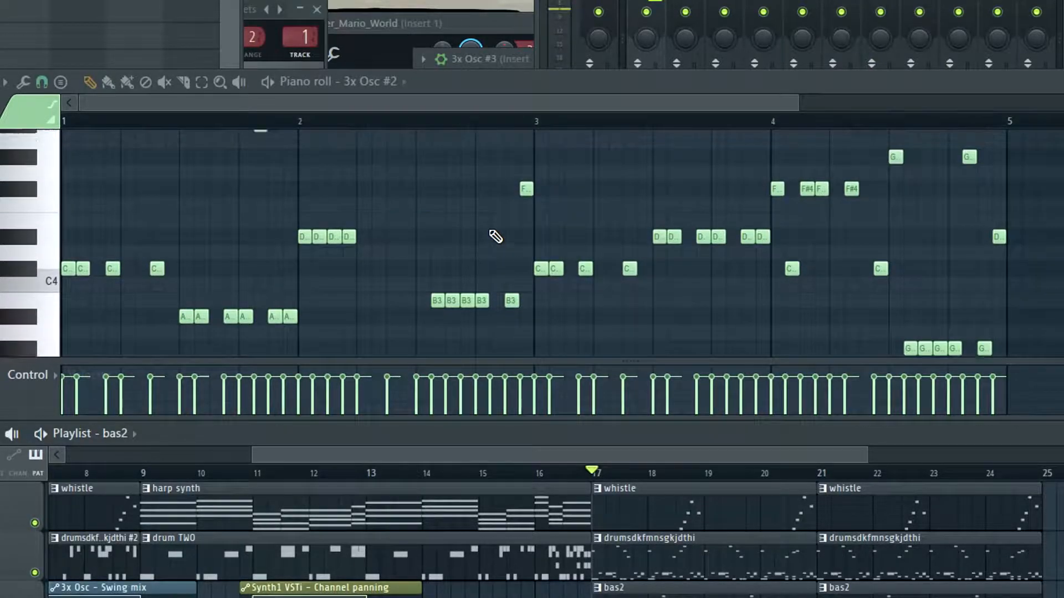
scroll(363, 299, "up", 4)
scroll(388, 255, "down", 4)
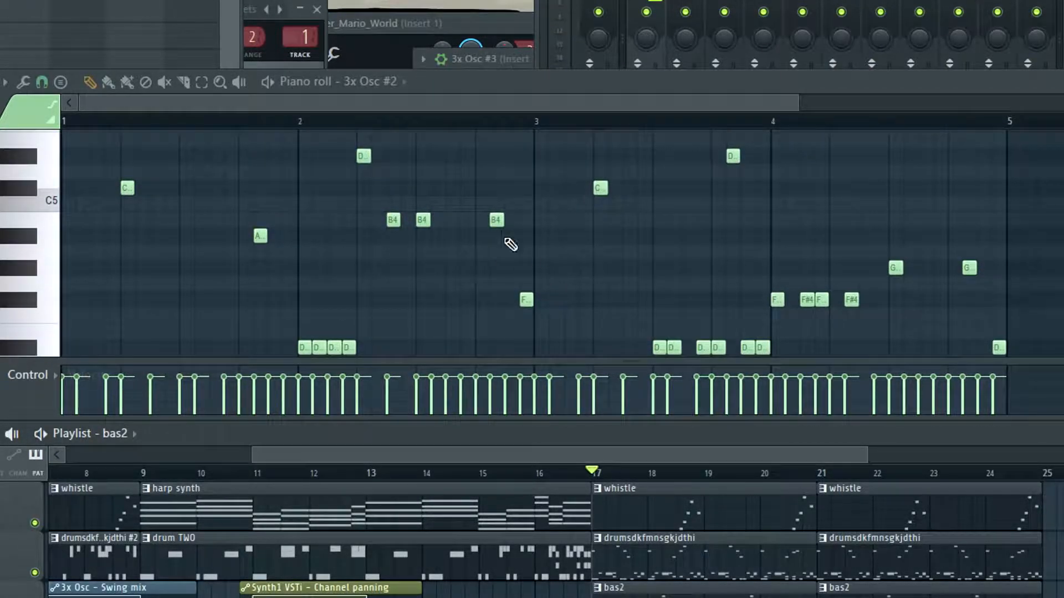
- Play the bas2 bassline from its second bar and follow how the low notes move across bars 2 and 3
scroll(543, 268, "up", 3)
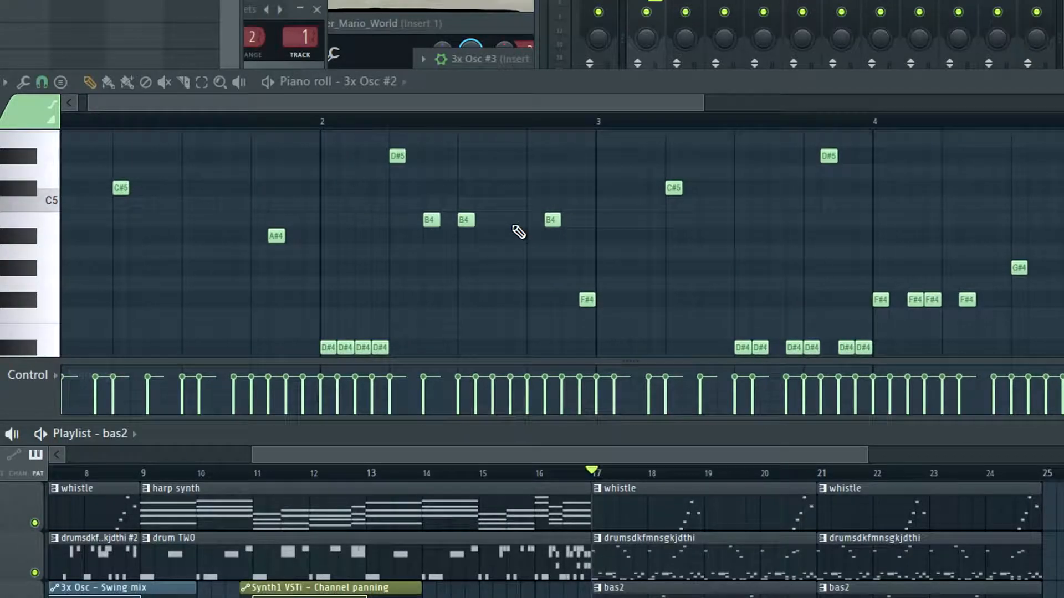
left_click(327, 123)
key("space")
scroll(493, 294, "down", 4)
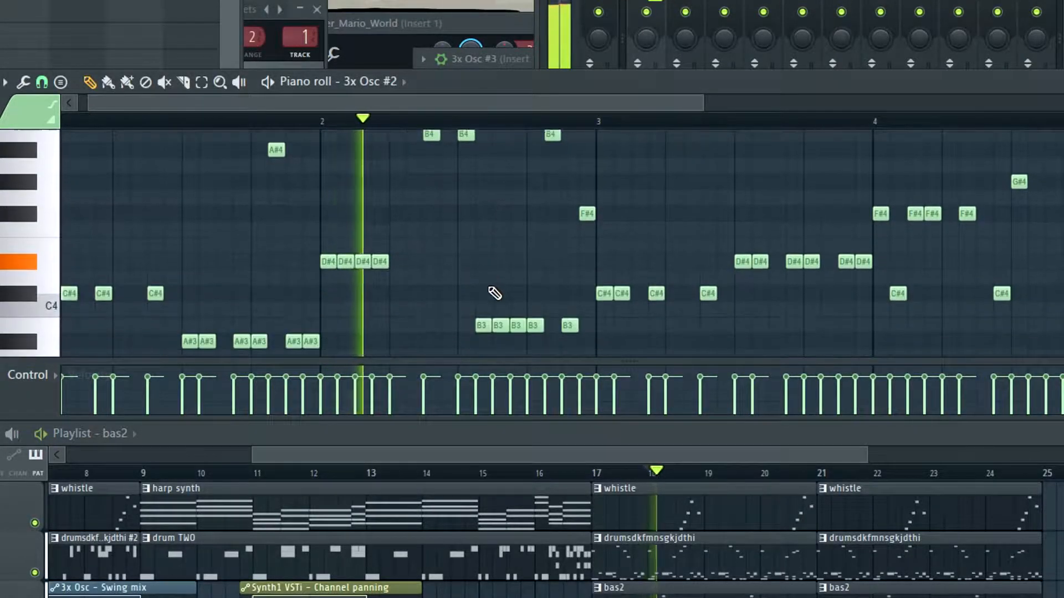
scroll(501, 287, "up", 2)
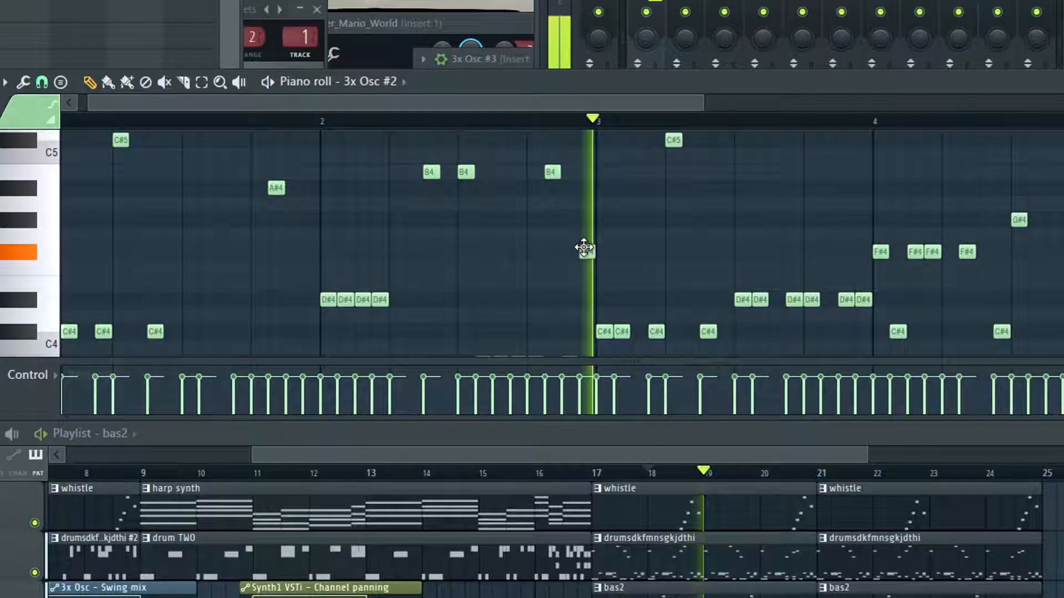
key("space")
- Compare the low root notes of the bas2 bassline with the higher octave notes across its bars
scroll(583, 248, "down", 2)
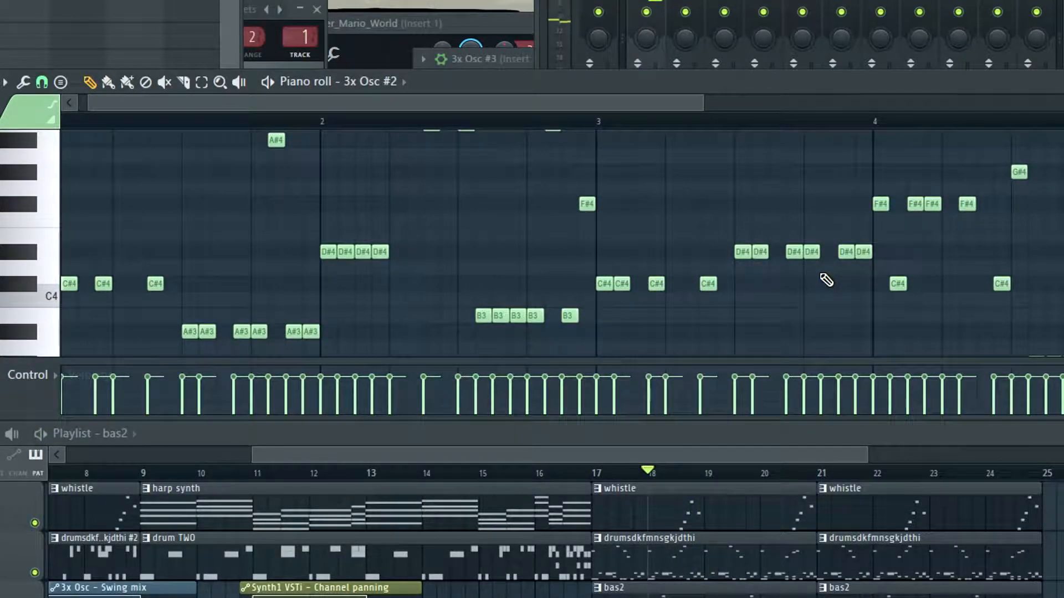
scroll(737, 261, "up", 2)
scroll(738, 260, "up", 4)
scroll(737, 260, "down", 4)
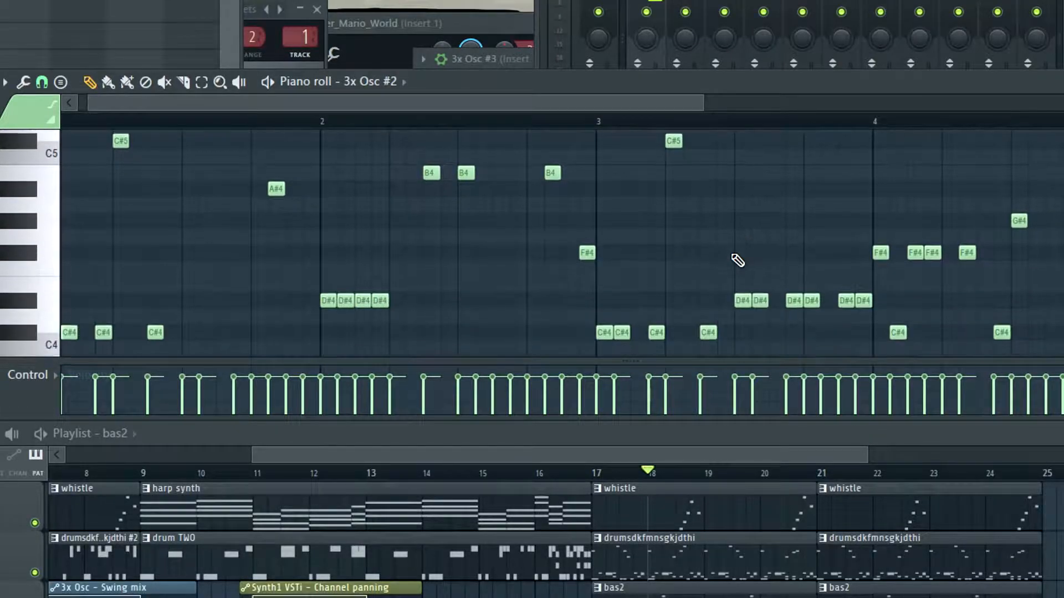
scroll(737, 260, "up", 2)
scroll(721, 261, "up", 3)
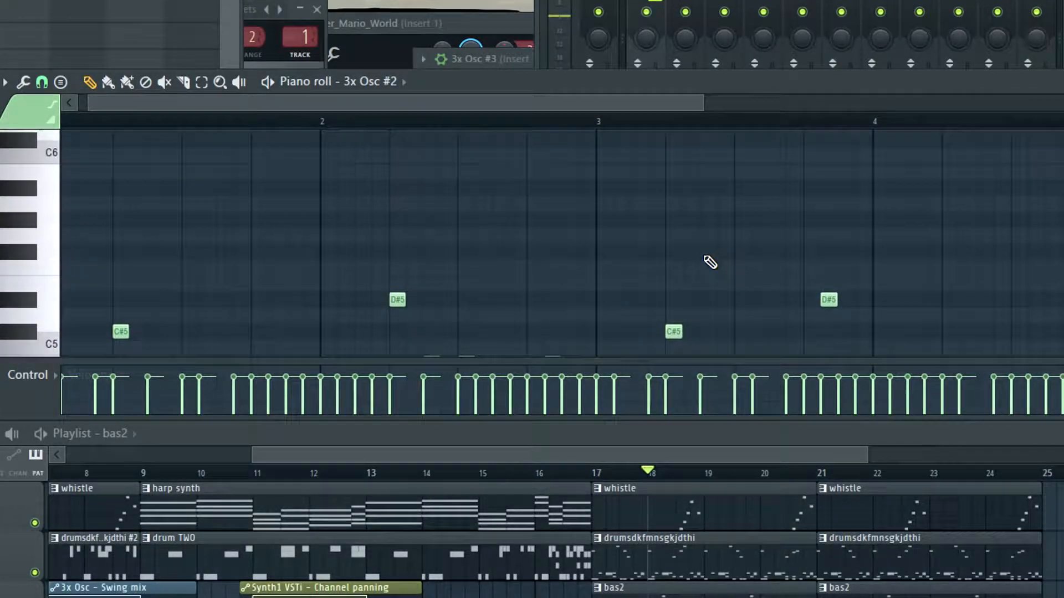
scroll(657, 285, "down", 4)
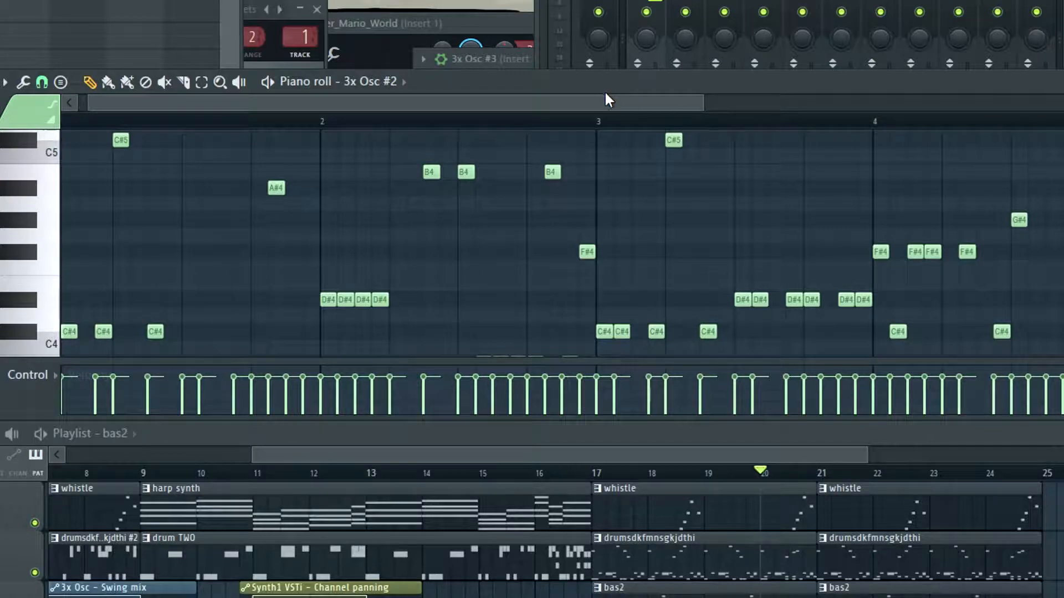
- Examine the notes in the bassline's fourth bar and play its ending with the other parts
left_click_drag(593, 107, 743, 144)
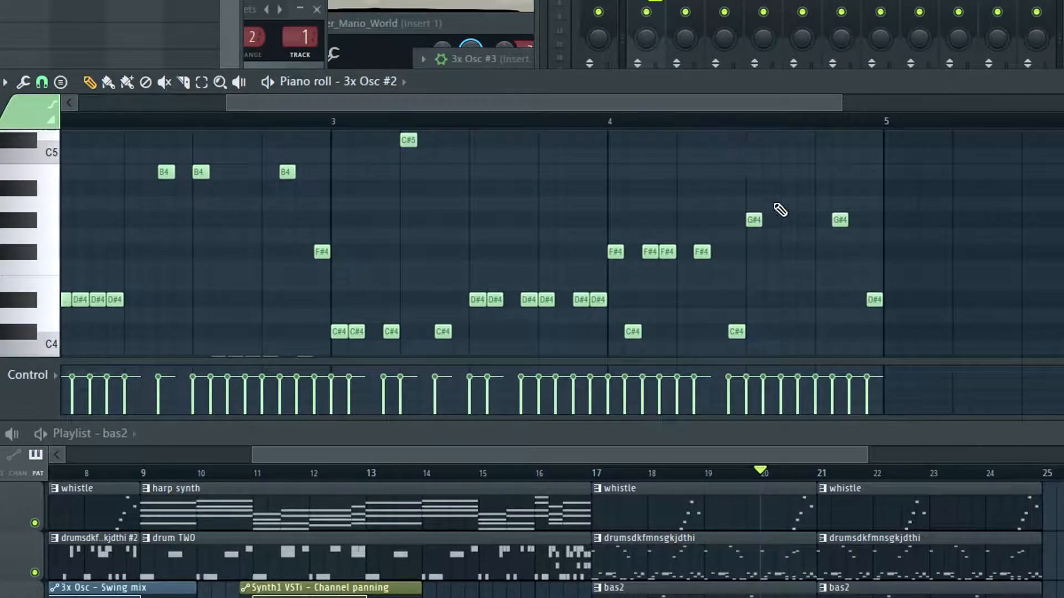
scroll(887, 223, "down", 3)
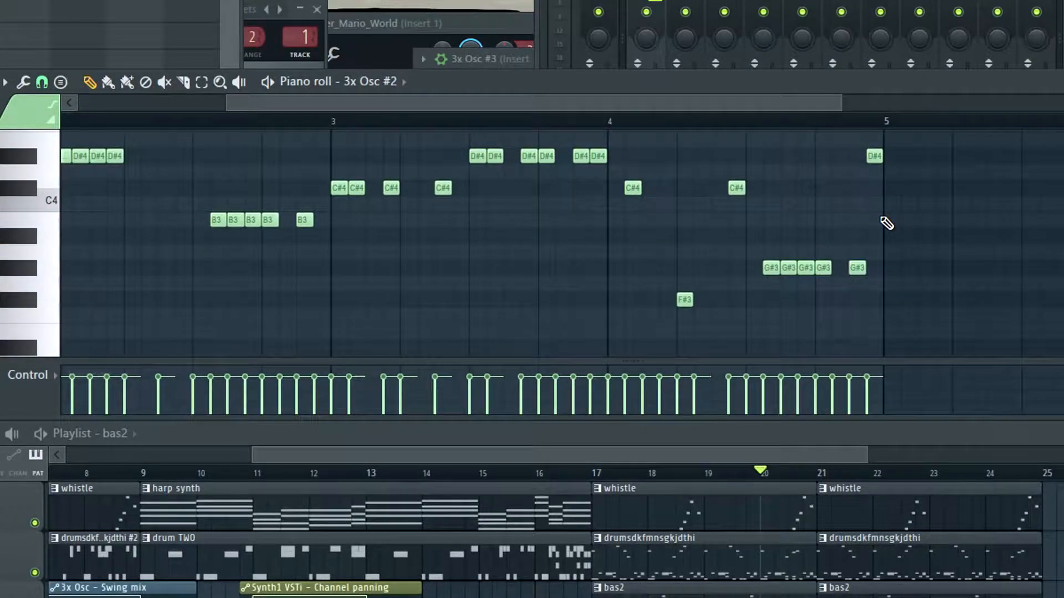
scroll(886, 223, "up", 2)
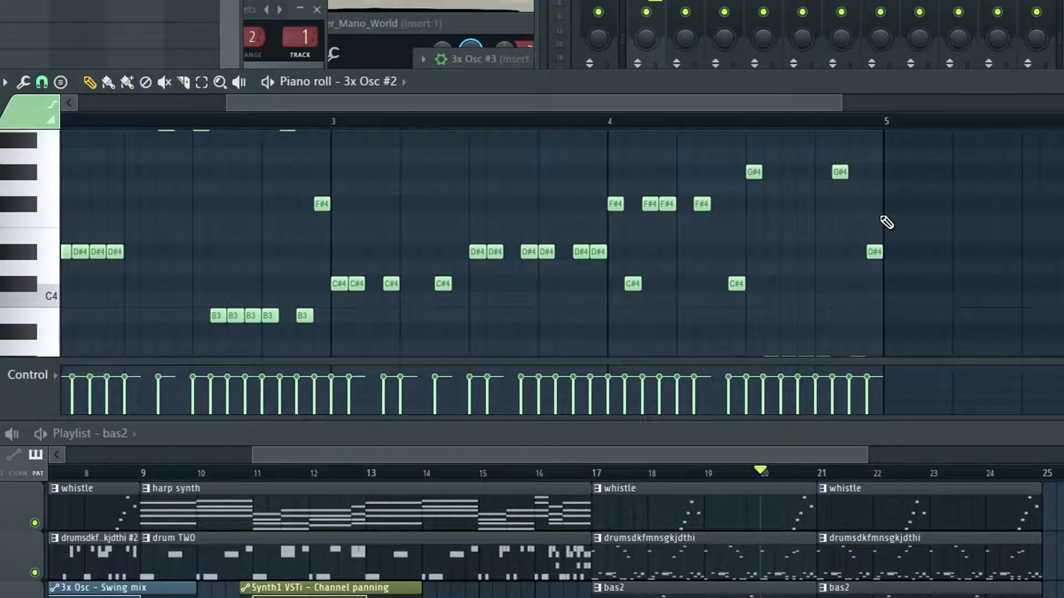
scroll(887, 222, "up", 2)
scroll(886, 222, "down", 2)
key("space")
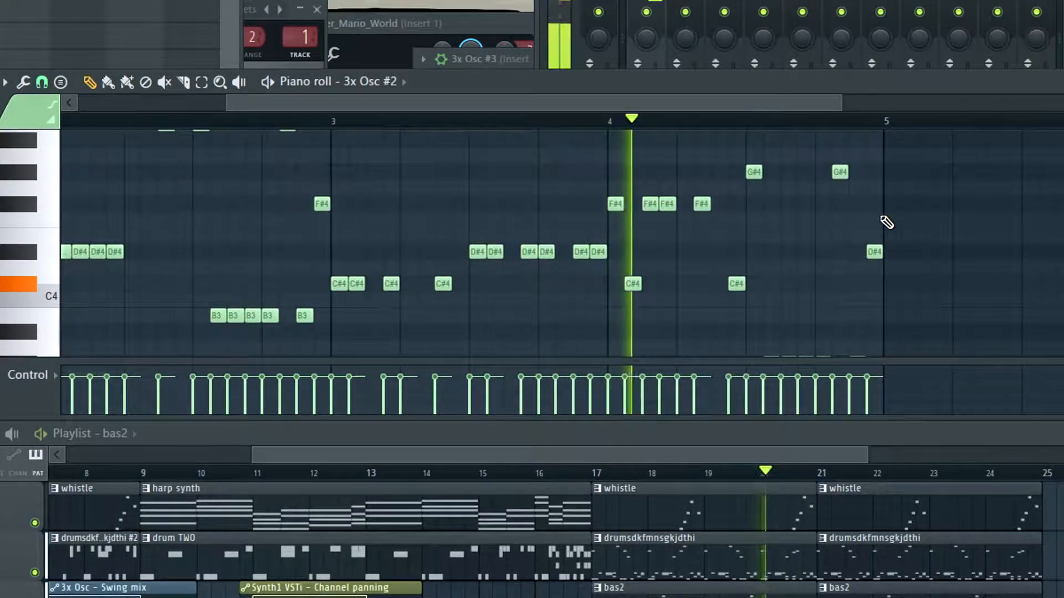
scroll(886, 223, "down", 3)
scroll(887, 223, "up", 2)
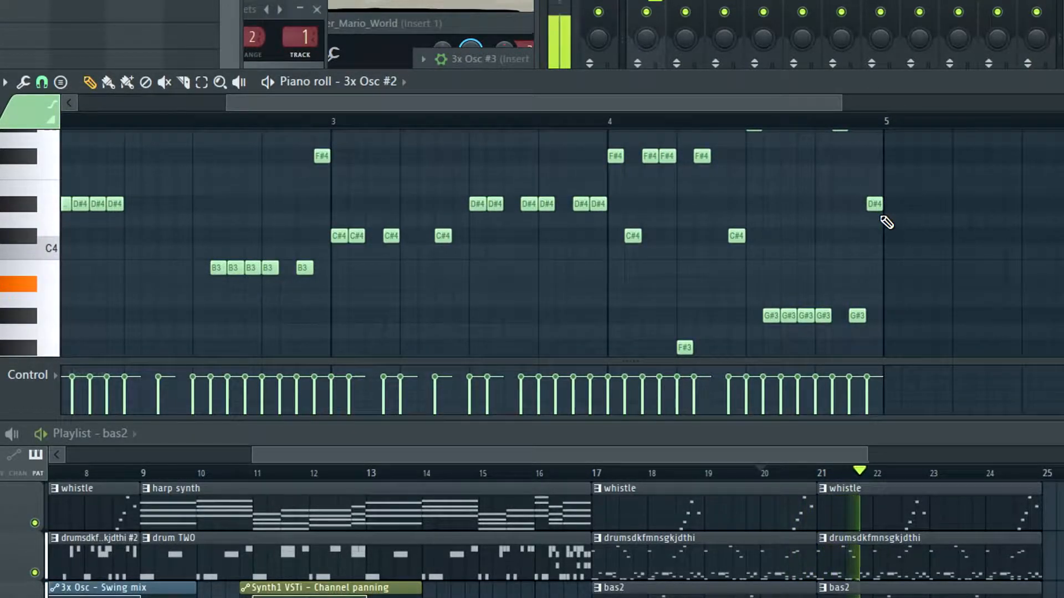
scroll(887, 223, "up", 3)
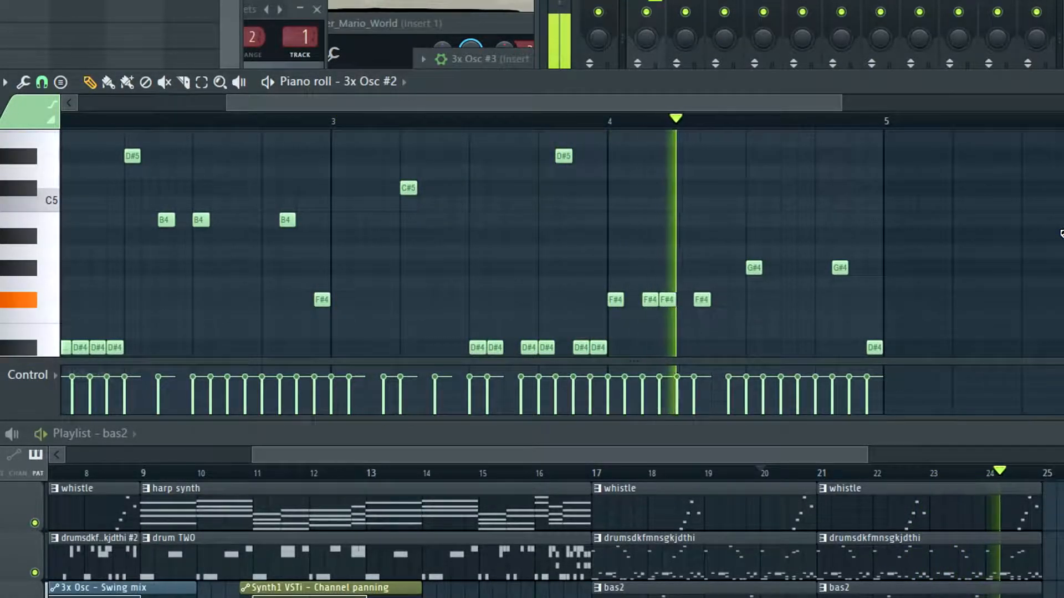
key("space")
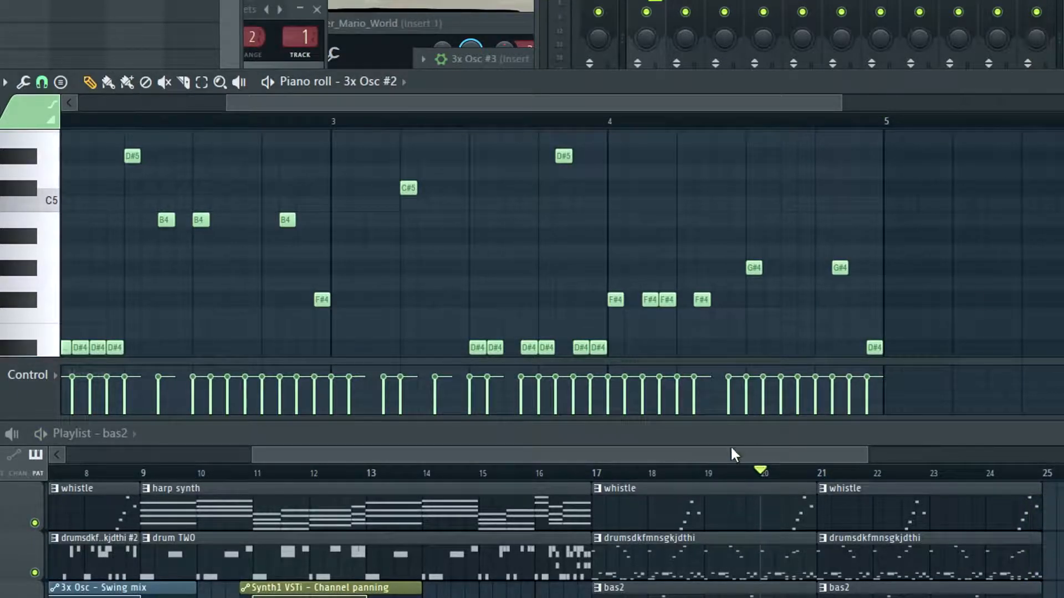
- Look over the song's opening sections in the playlist and return to the section from bar 17
left_click_drag(646, 455, 376, 433)
scroll(530, 523, "up", 2)
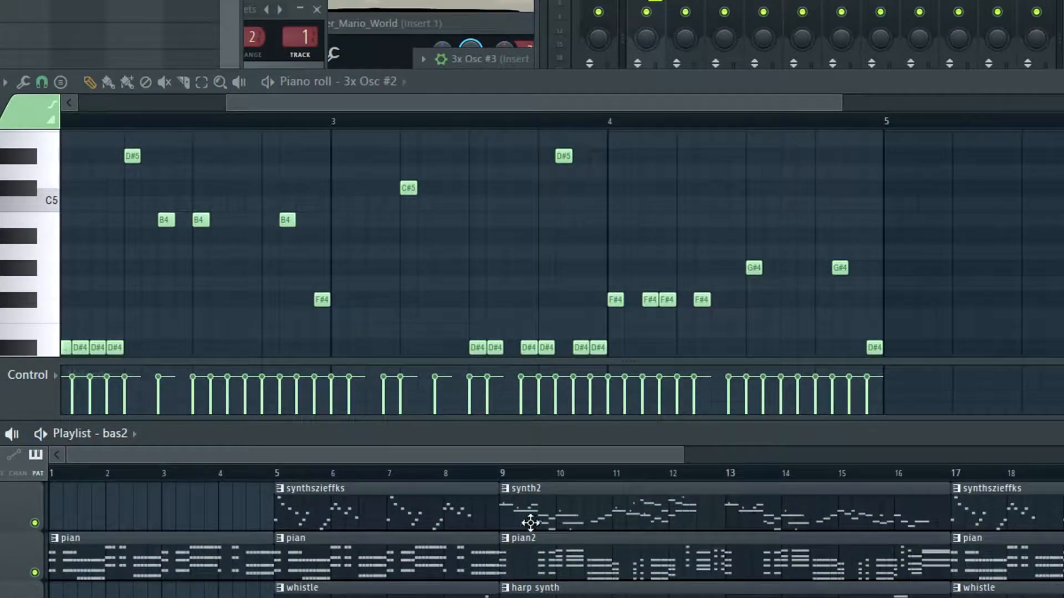
left_click(511, 477)
left_click(504, 476)
left_click_drag(516, 456, 816, 465)
scroll(996, 593, "down", 1)
scroll(996, 593, "down", 2)
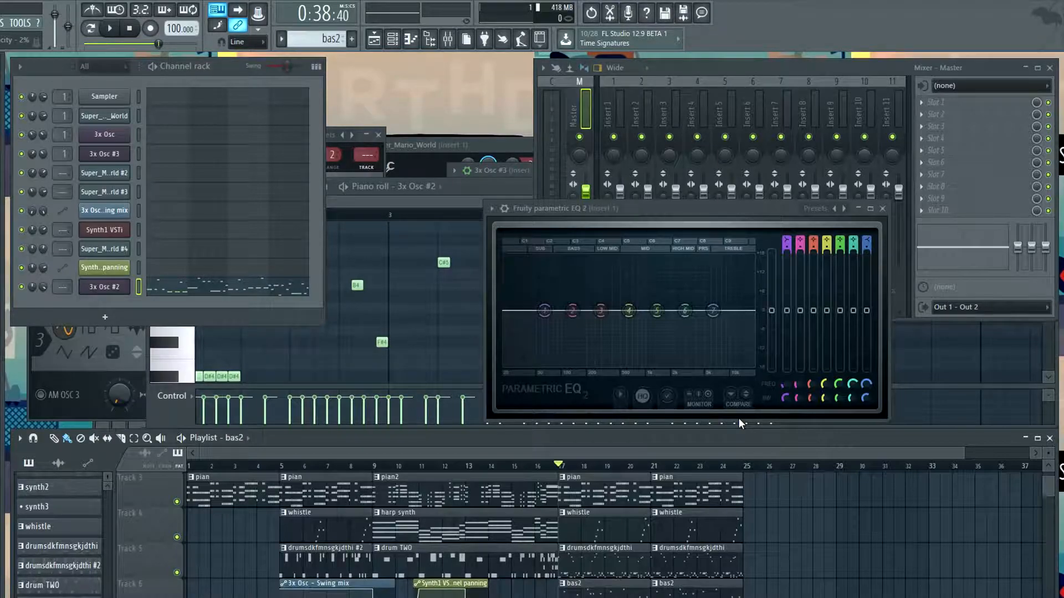
- Compare the section from bar 17 with the earlier pattern clips on all playlist tracks
scroll(706, 557, "up", 4)
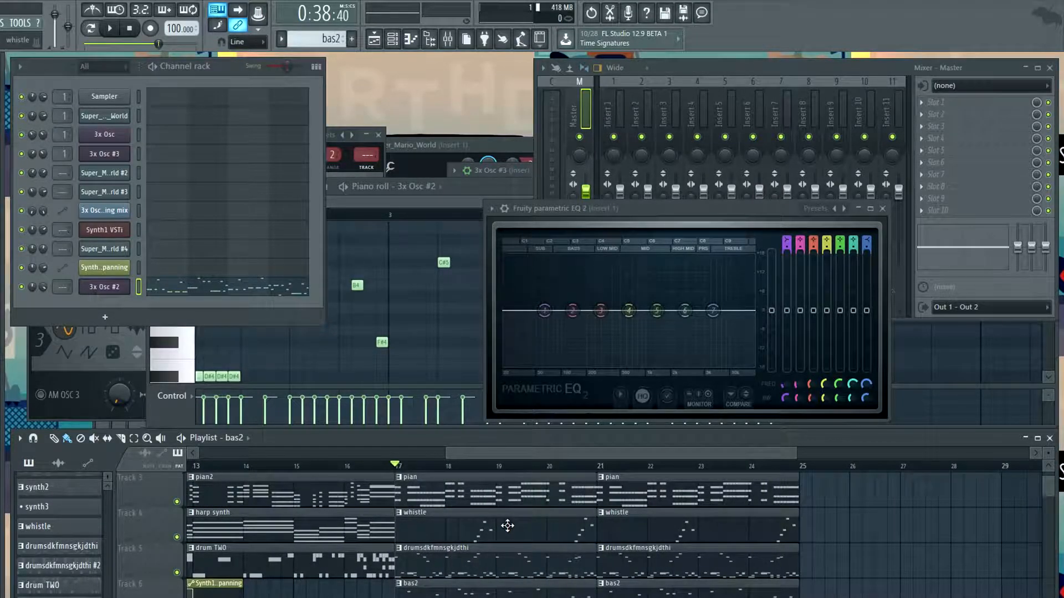
mouse_move(488, 457)
left_mouse_down()
mouse_move(391, 460)
mouse_move(470, 460)
left_mouse_up()
scroll(526, 495, "down", 3)
scroll(974, 582, "up", 1)
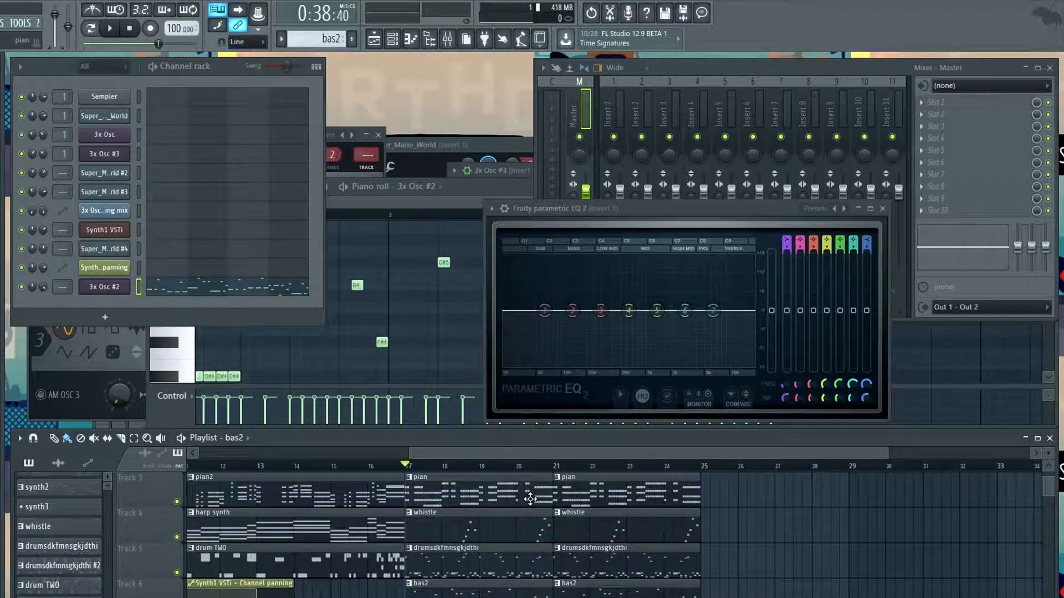
scroll(530, 499, "up", 1)
left_click_drag(486, 455, 154, 454)
scroll(362, 508, "up", 1)
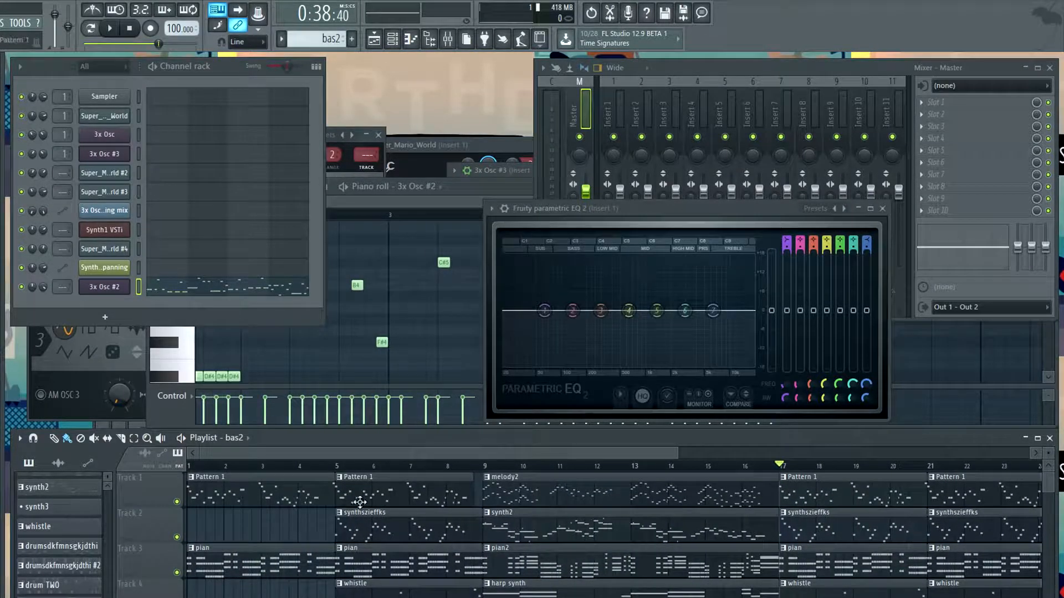
left_click_drag(389, 454, 671, 486)
scroll(673, 491, "left", 2)
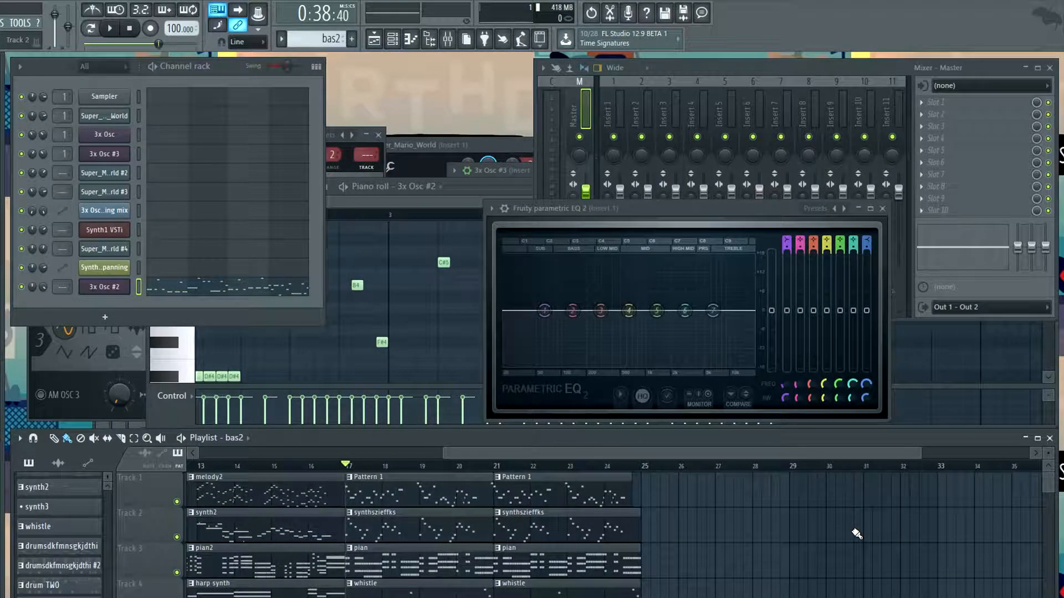
scroll(851, 532, "down", 1)
left_click_drag(620, 458, 283, 453)
scroll(283, 452, "up", 1)
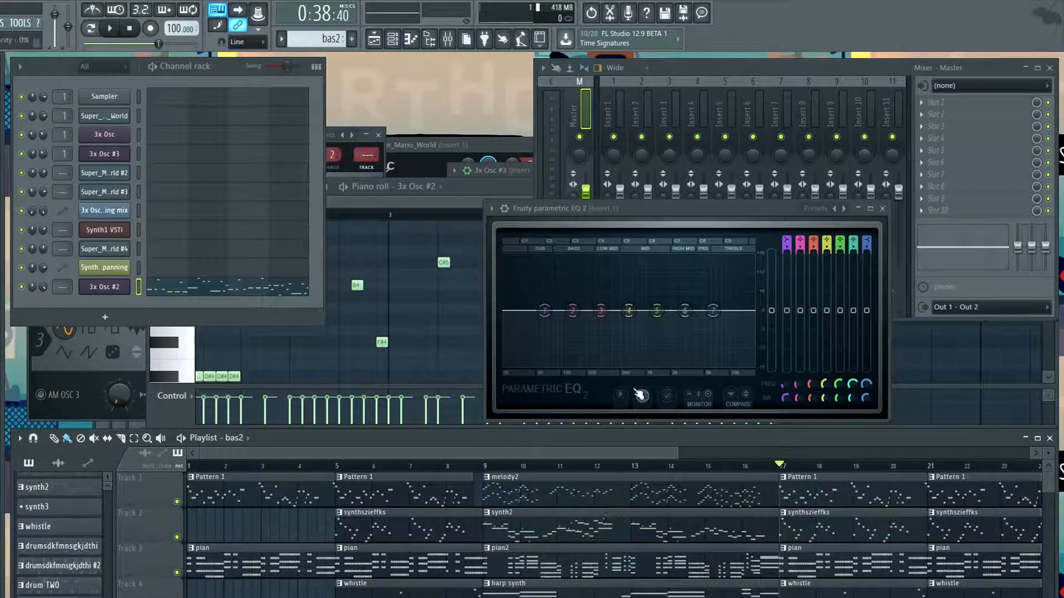
- Return to the bas2 section in the playlist and play it briefly from bar 17
left_click_drag(480, 457, 716, 455)
scroll(715, 510, "down", 3)
scroll(726, 571, "up", 1)
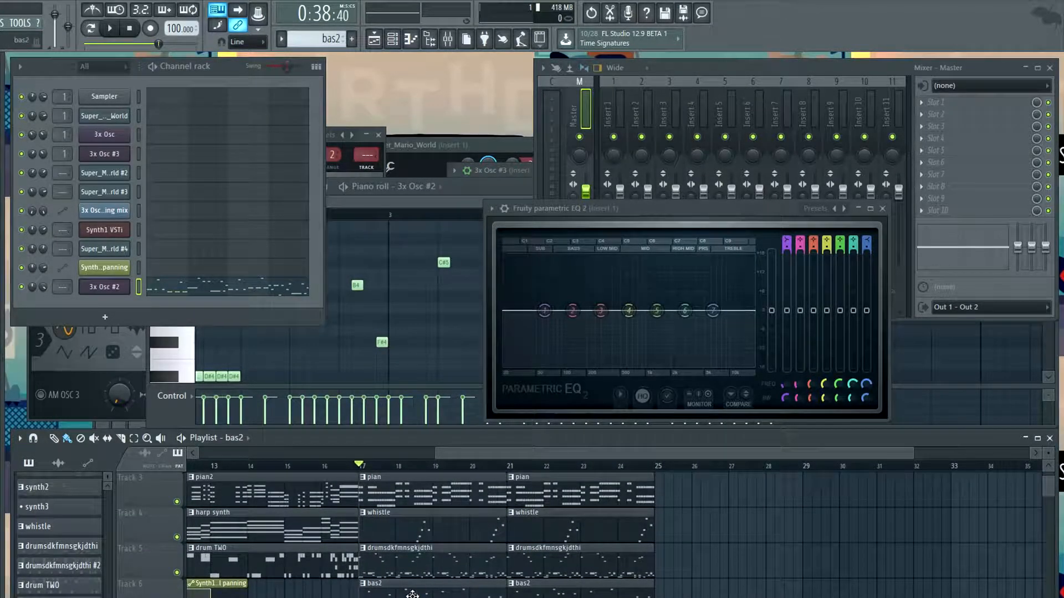
key("space")
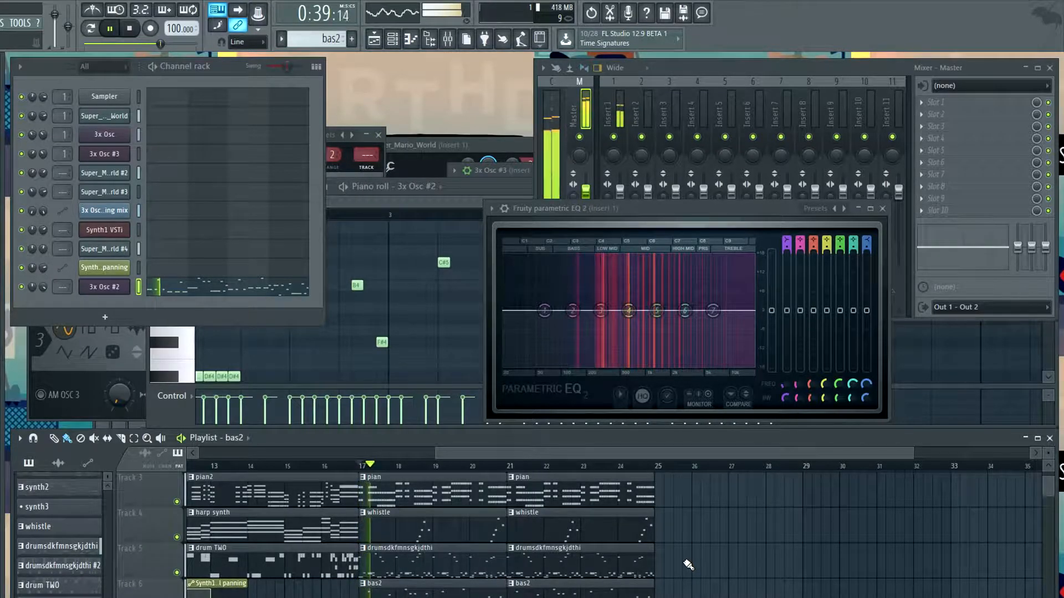
key("space")
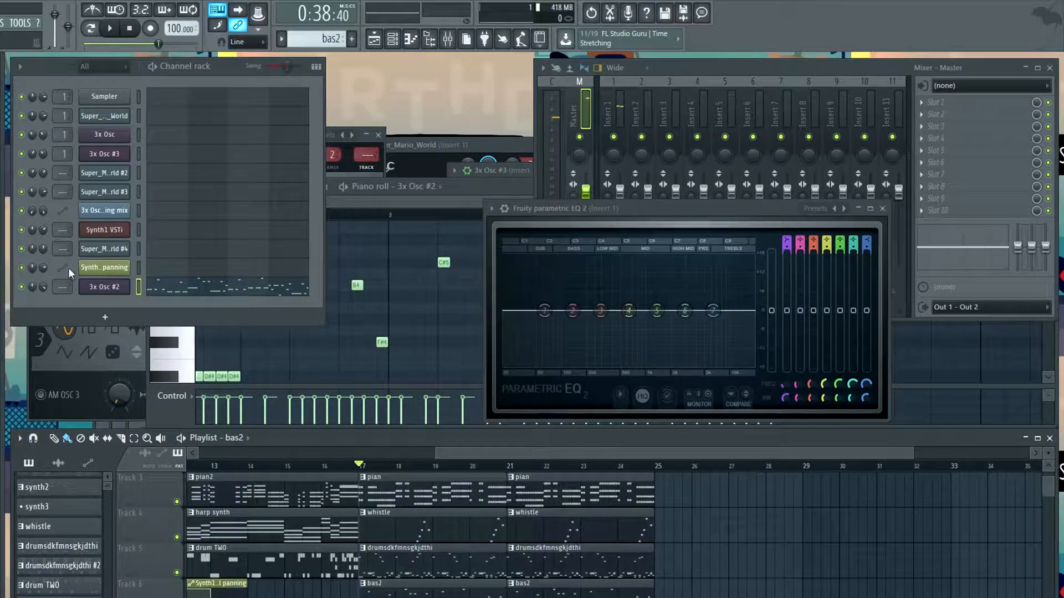
- Route the 3x Osc #2 bass to mixer track 2 and load Fruity Parametric EQ 2 in its first effect slot
scroll(62, 289, "up", 2)
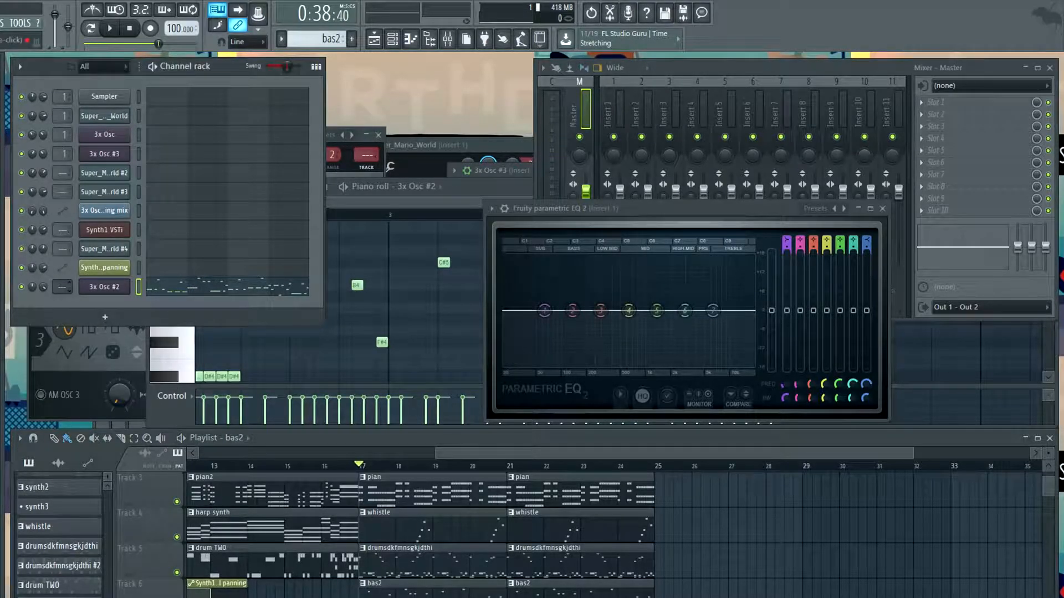
left_click(936, 113)
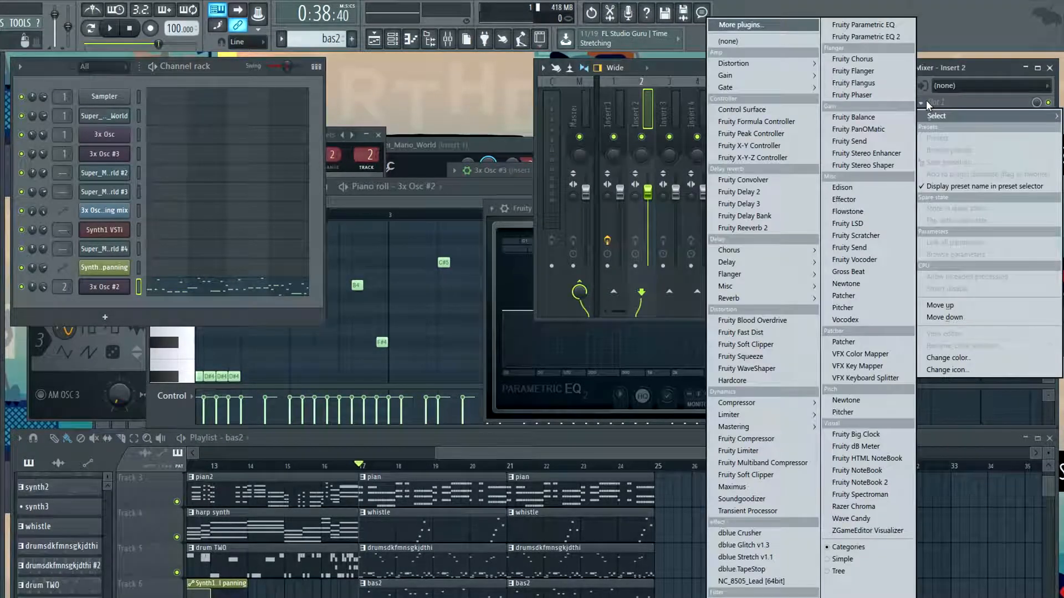
left_click(866, 34)
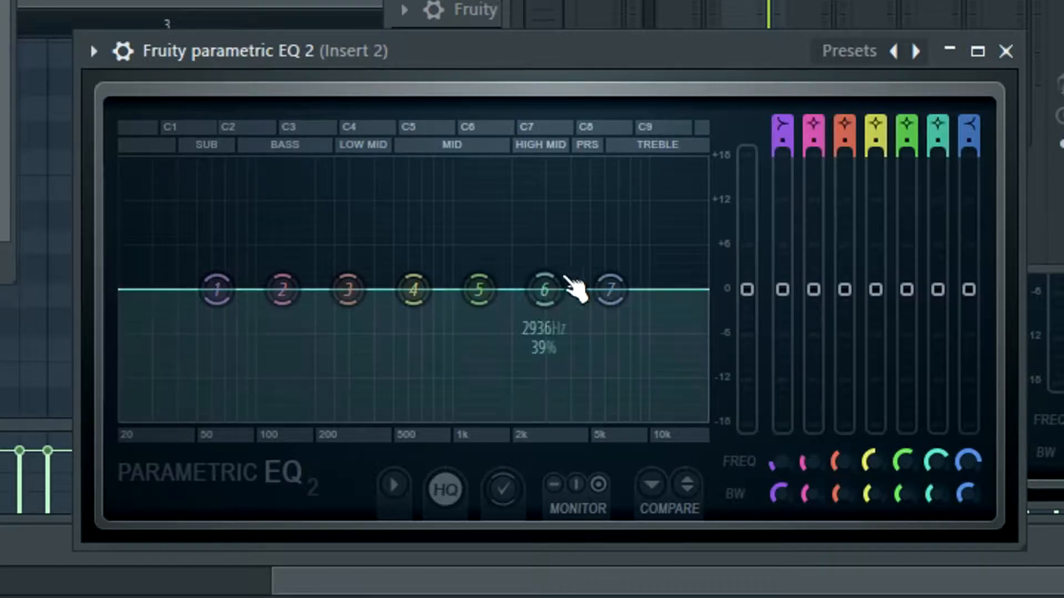
- Try boosting EQ band 2 in the bass range and bands 5 and 6 in the mids while the song plays
key("space")
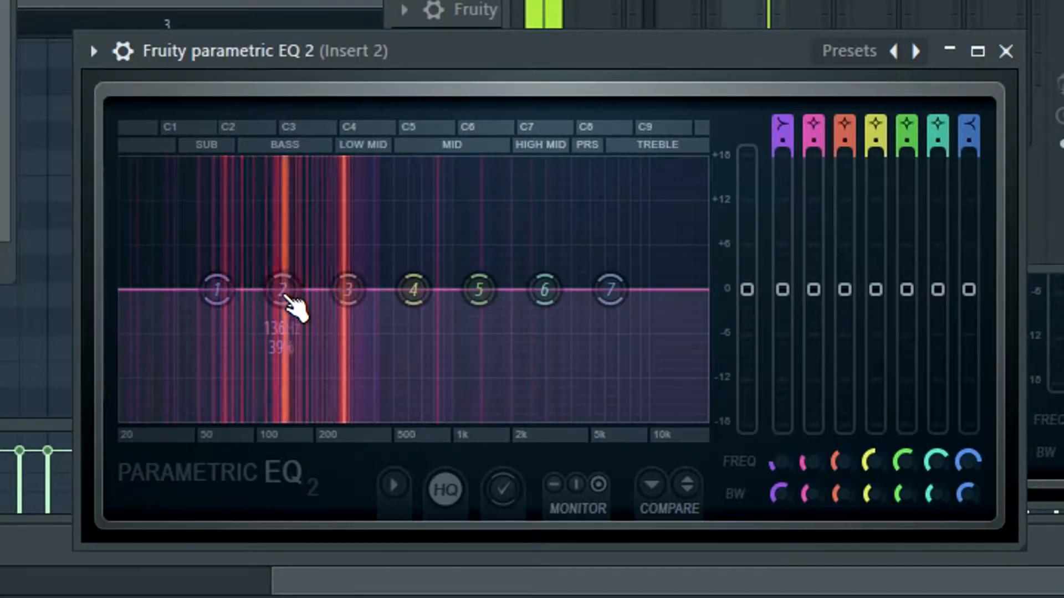
left_click_drag(297, 301, 275, 304)
left_click_drag(478, 290, 465, 210)
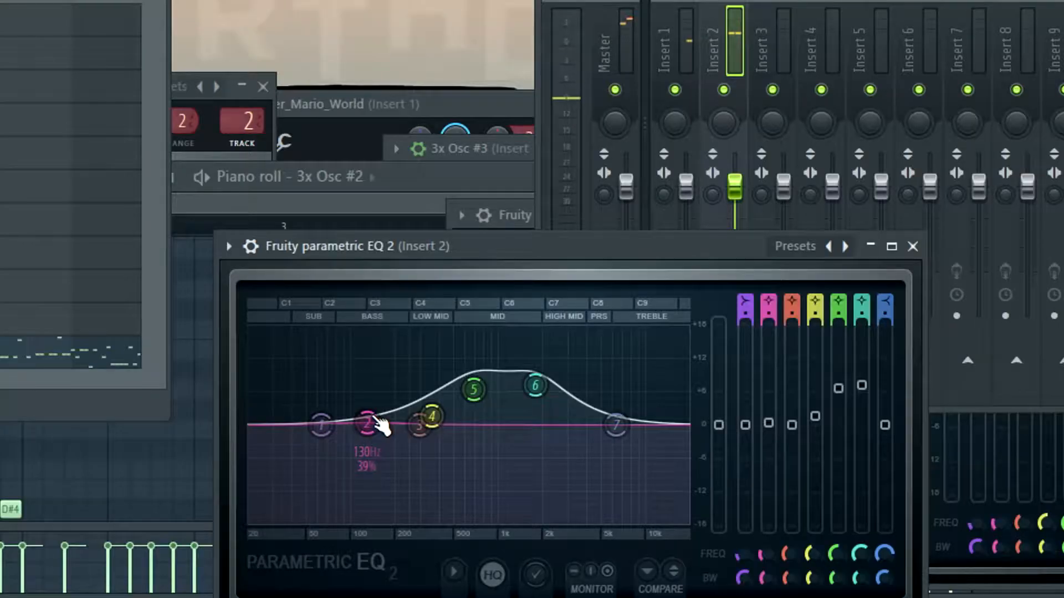
left_click_drag(368, 424, 346, 382)
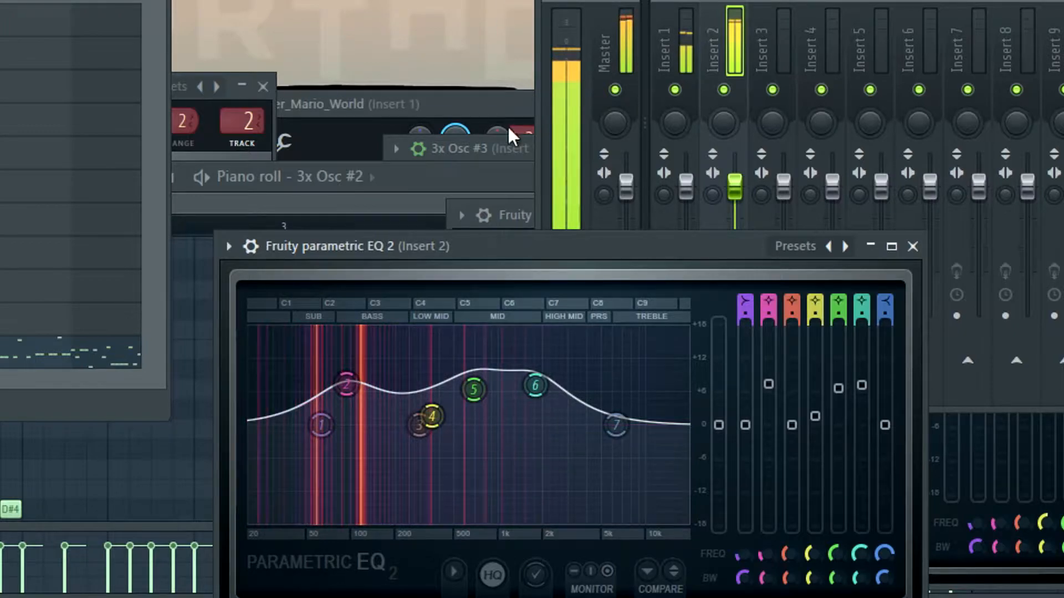
key("space")
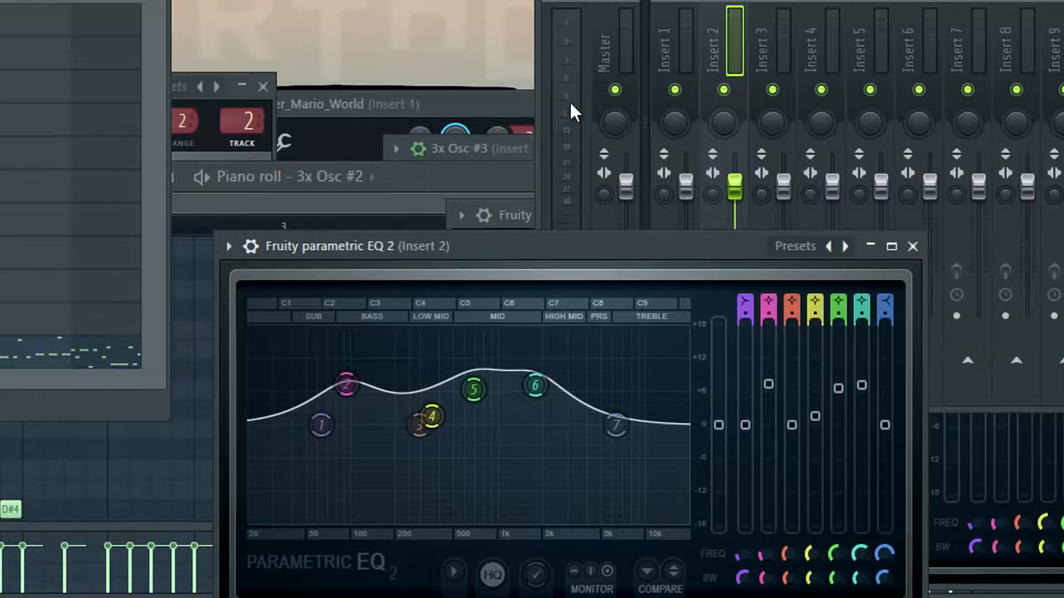
- Try cutting EQ band 2 and reducing the boosts of bands 5 and 6, with band 5 at 627 Hz
key("space")
left_click_drag(347, 384, 341, 441)
left_click_drag(473, 390, 467, 417)
left_click_drag(534, 386, 468, 409)
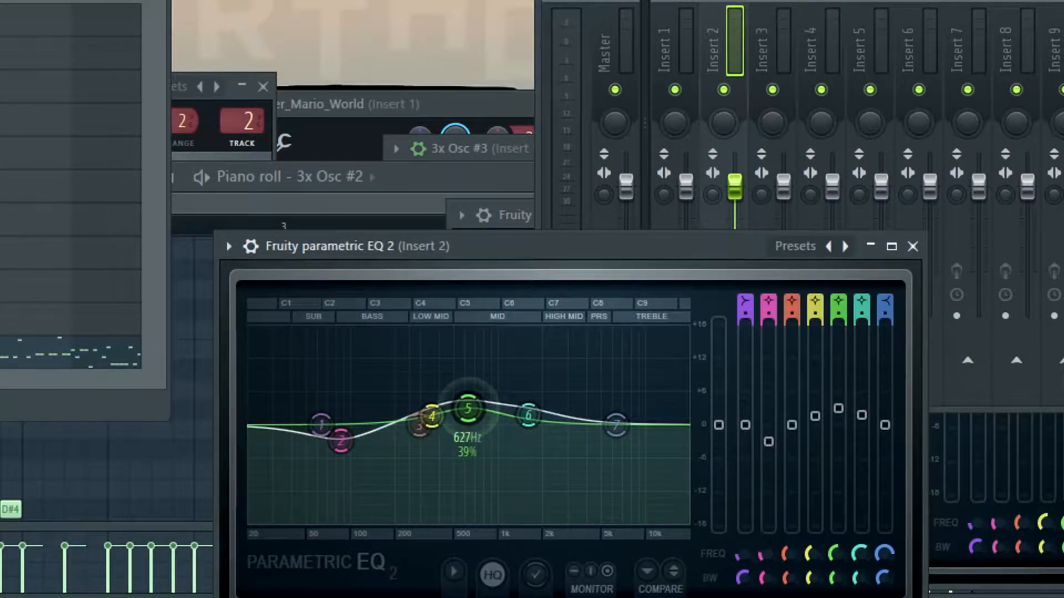
- Reshape the bass EQ by boosting band 2, cutting bands 3 and 4, flattening band 5 and repositioning band 6
left_click_drag(342, 441, 335, 396)
left_click_drag(420, 426, 409, 441)
left_click_drag(468, 409, 480, 410)
left_click_drag(431, 416, 440, 428)
left_click_drag(529, 415, 498, 421)
- Refine the bass EQ during playback by lowering band 1, deepening the dip at band 4 and raising bands 6 and 7
key("space")
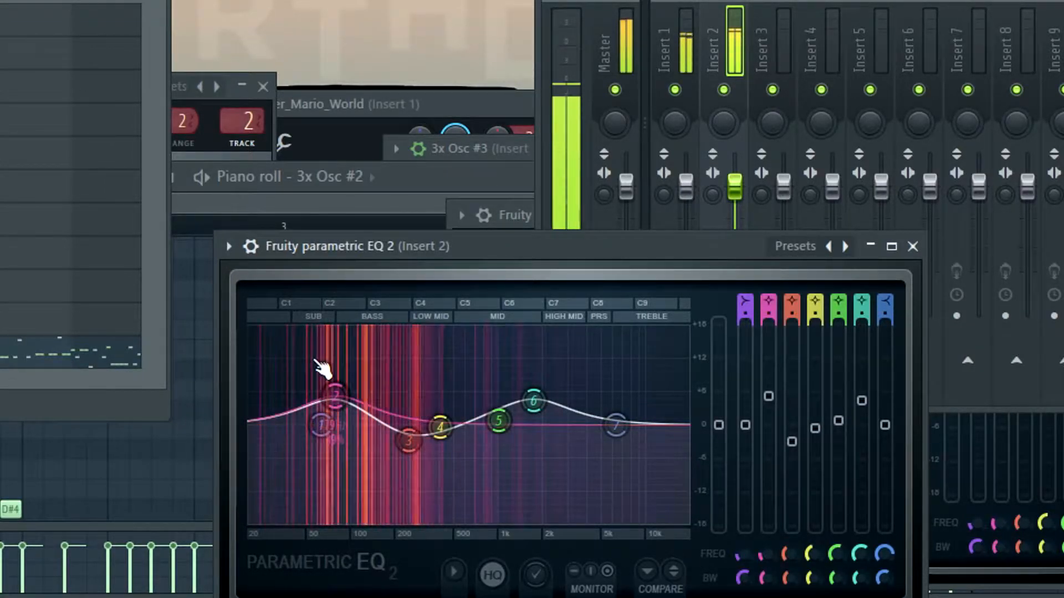
left_click_drag(336, 396, 286, 440)
key("space")
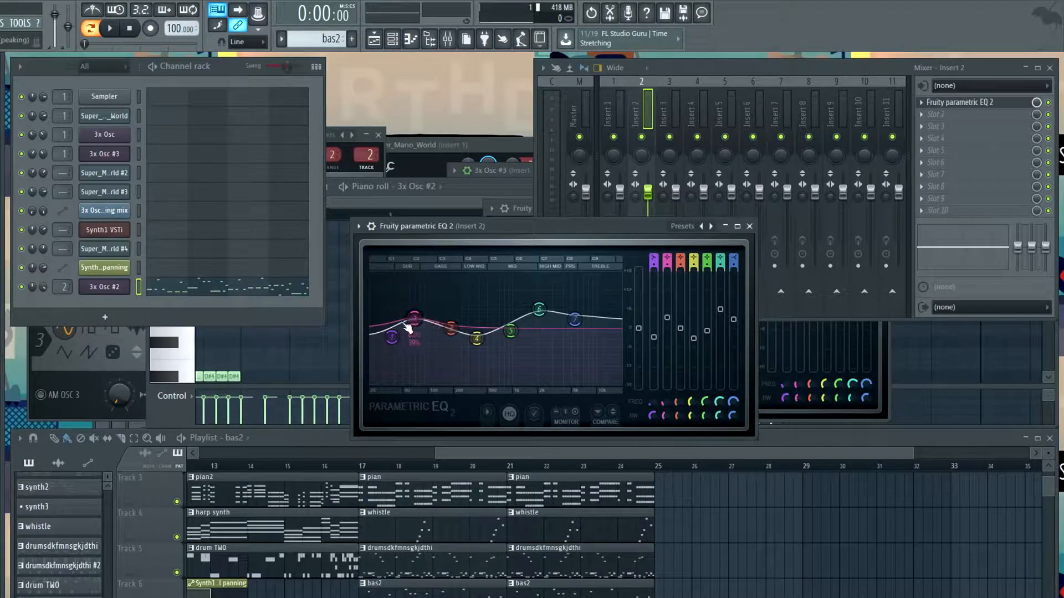
key("space")
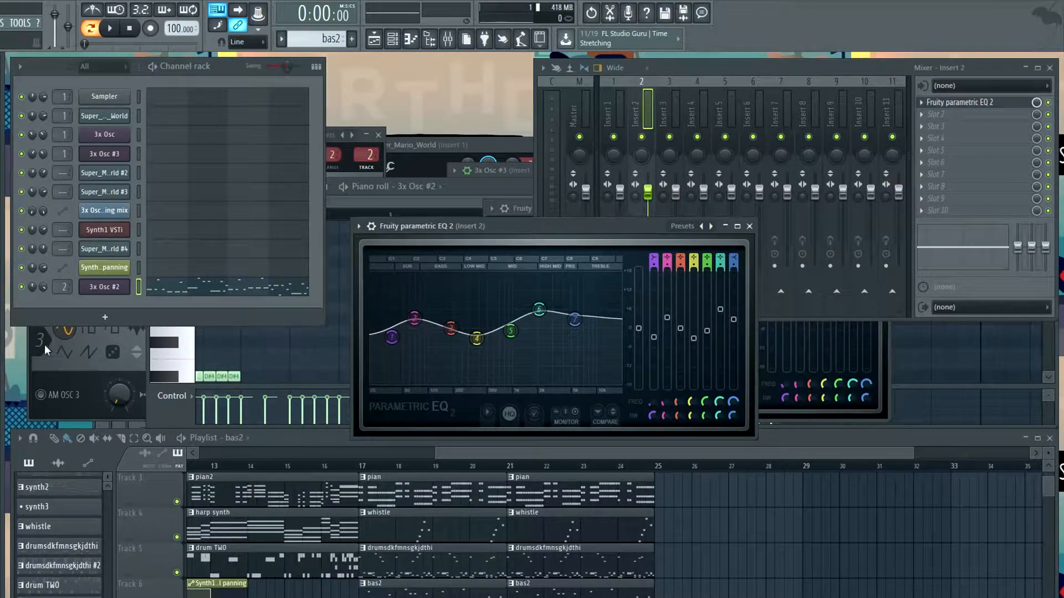
- Compare the bass pattern with its Fruity parametric EQ 2 enabled and bypassed on mixer track 2
left_click(48, 394)
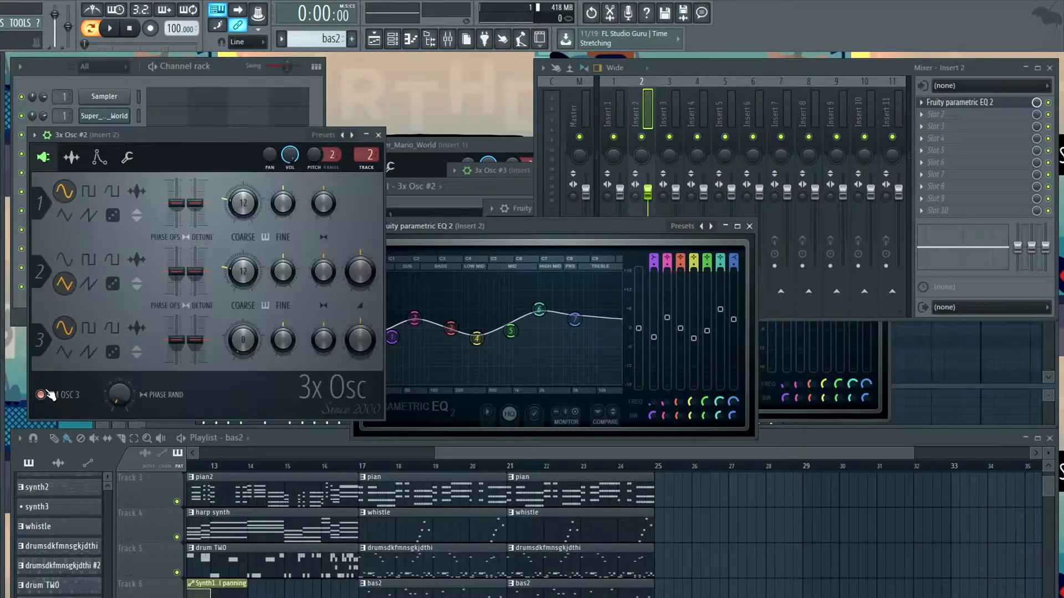
left_click(503, 224)
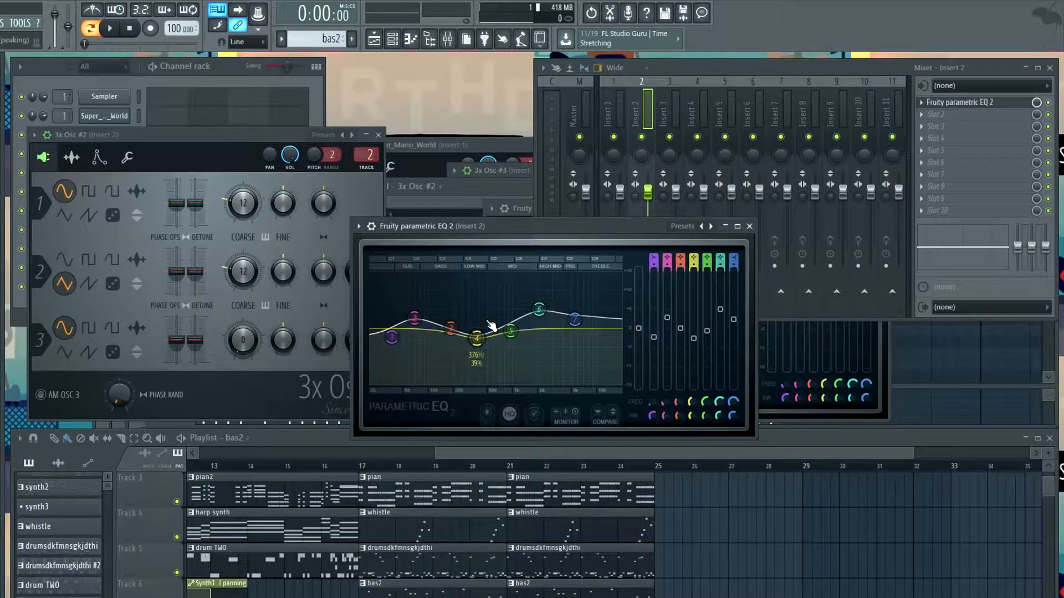
key("space")
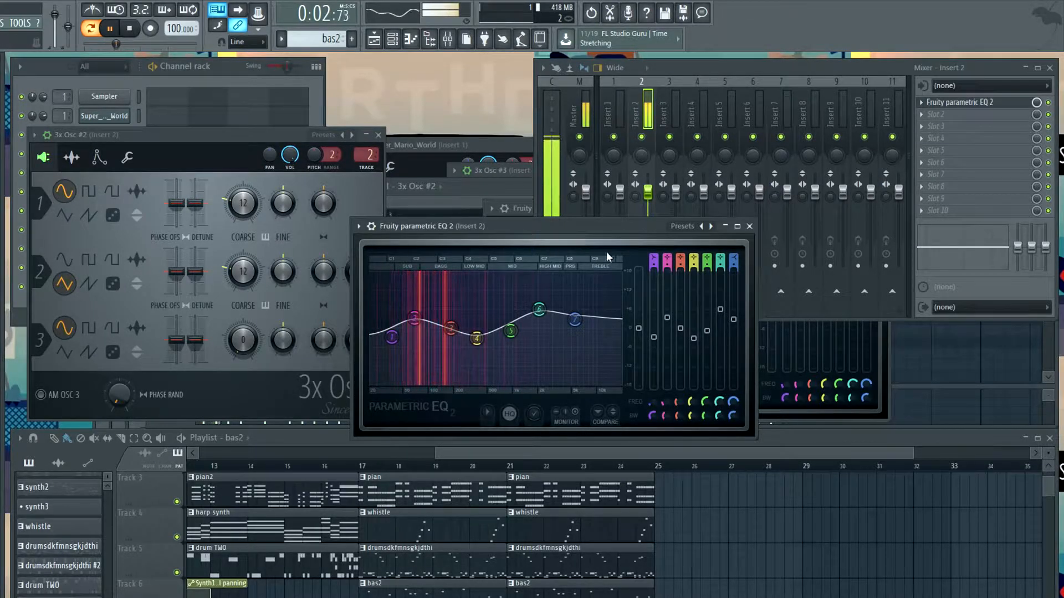
key("space")
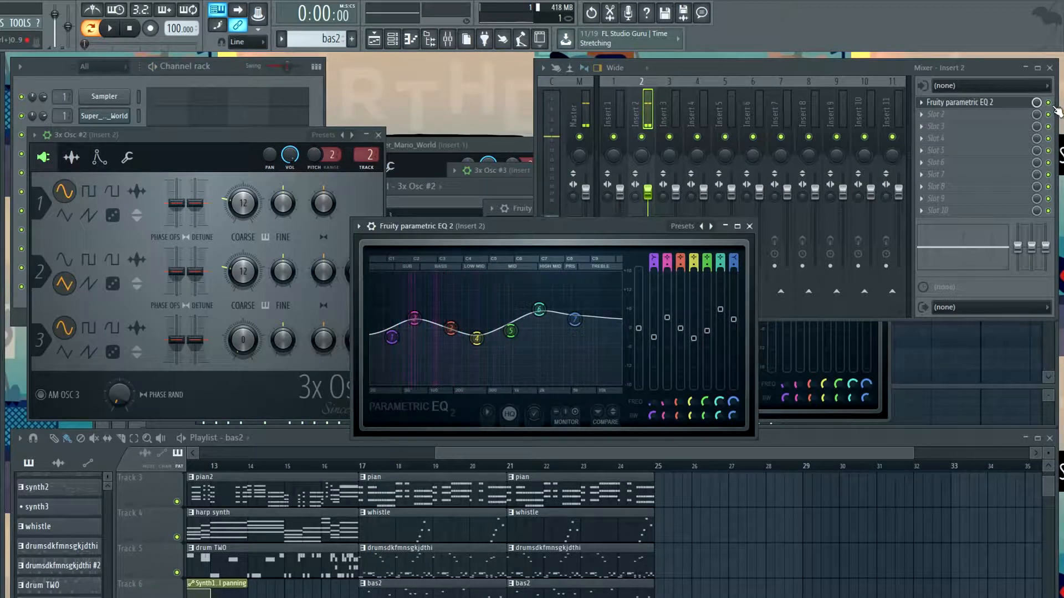
left_click(1003, 137)
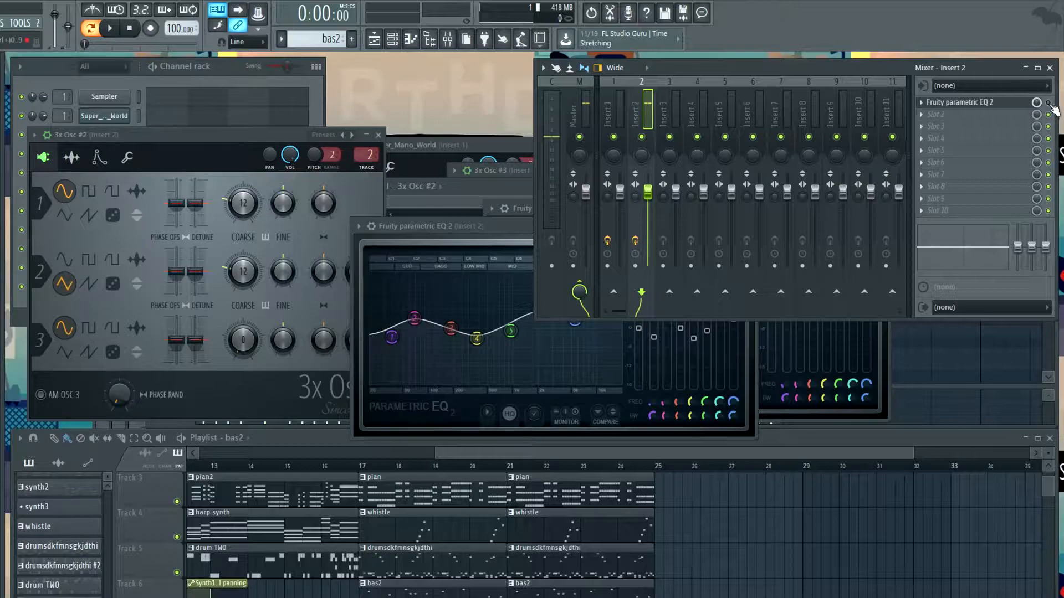
key("space")
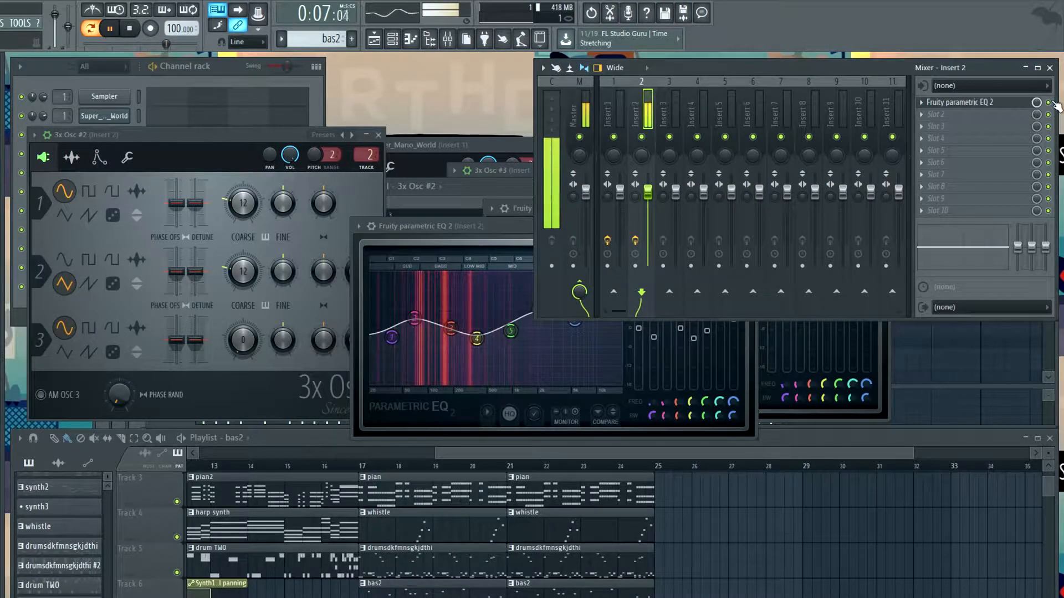
key("space")
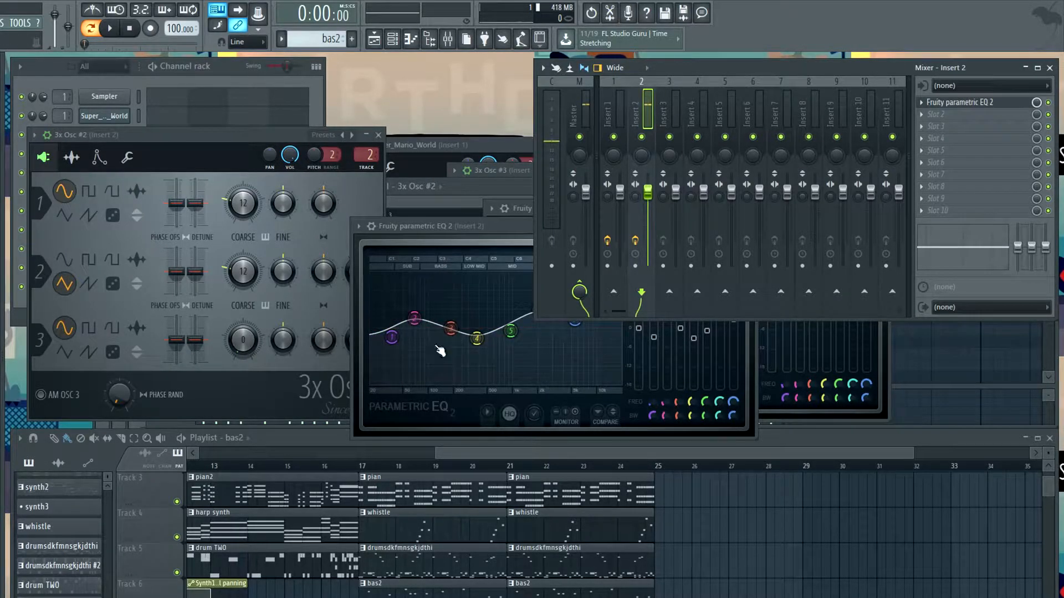
- Play the full song from bar 17 while toggling the bass EQ to compare it in the mix
left_click(443, 226)
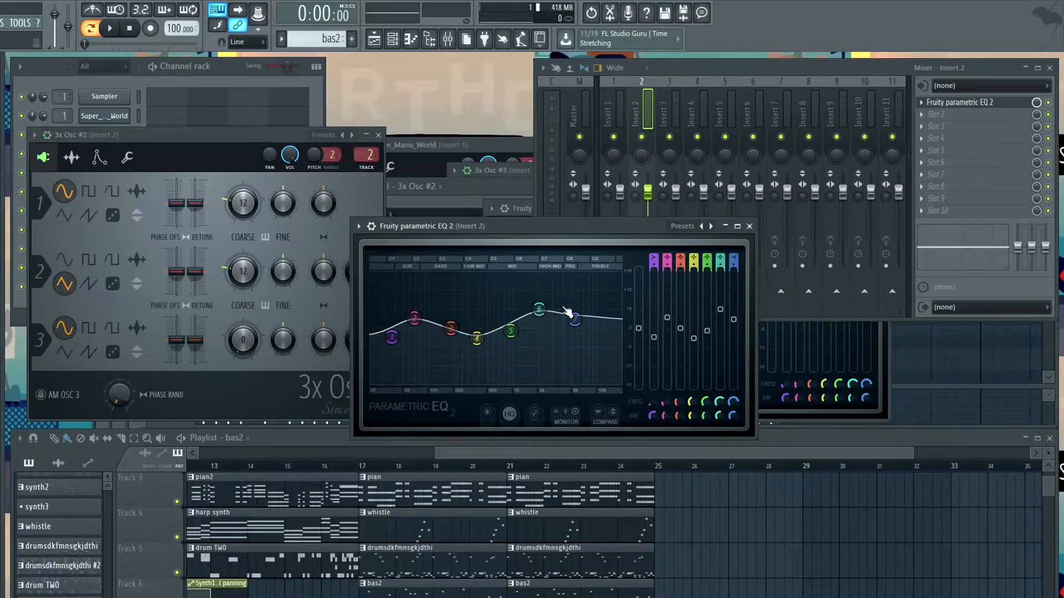
left_click(362, 467)
key("space")
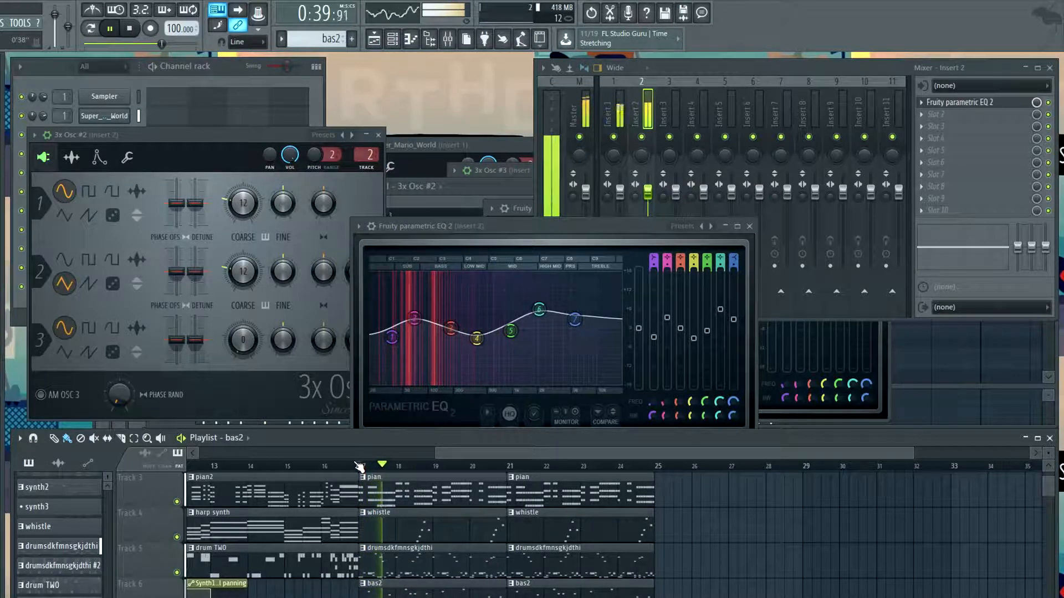
left_click(1050, 102)
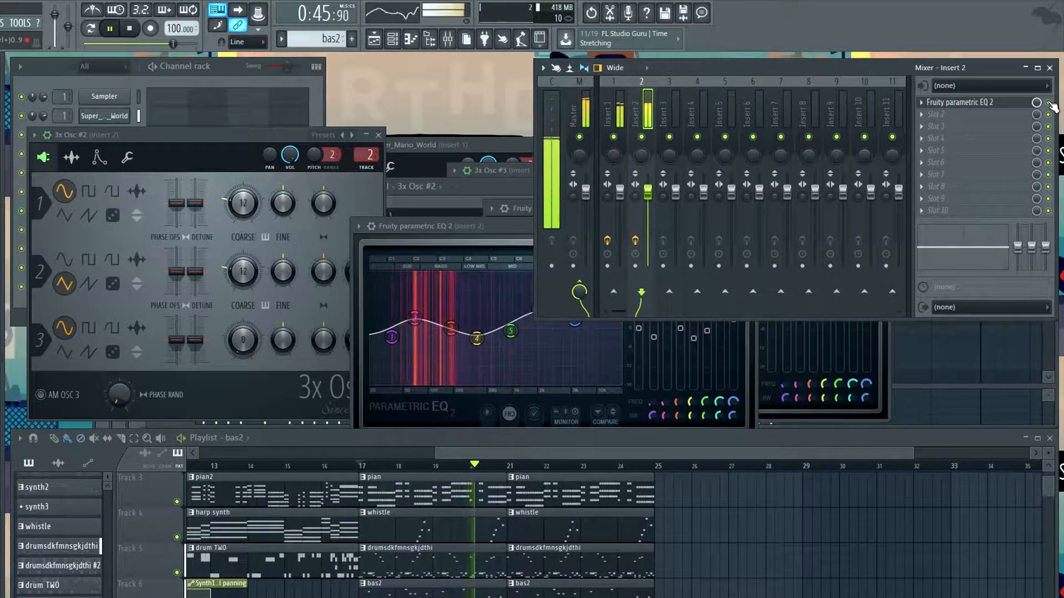
key("space")
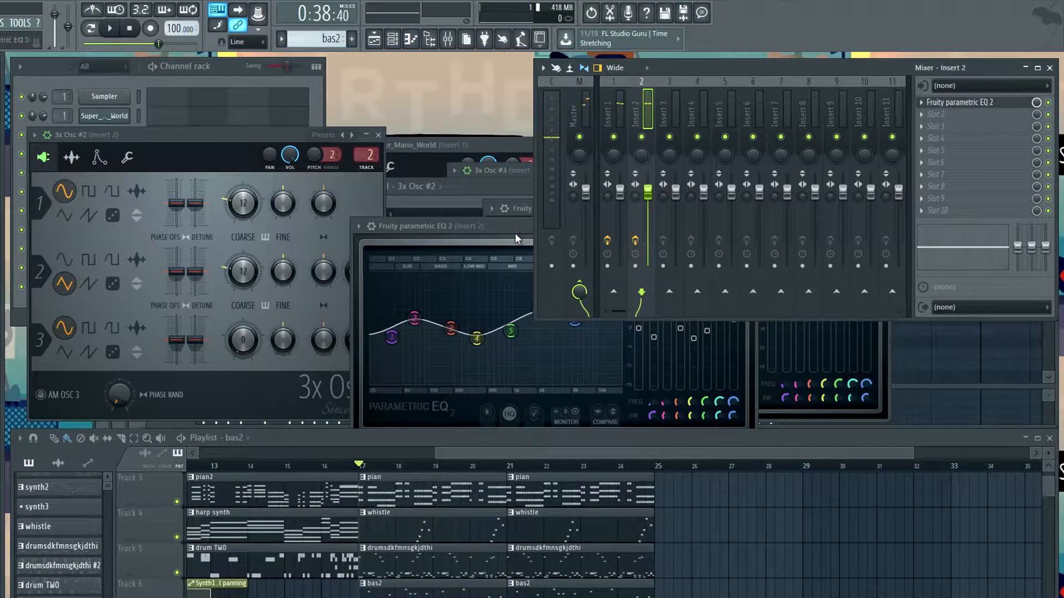
- Route the first Super Mario World channel to mixer track 3 and load Fruity parametric EQ 2 in its first effect slot
left_click(474, 226)
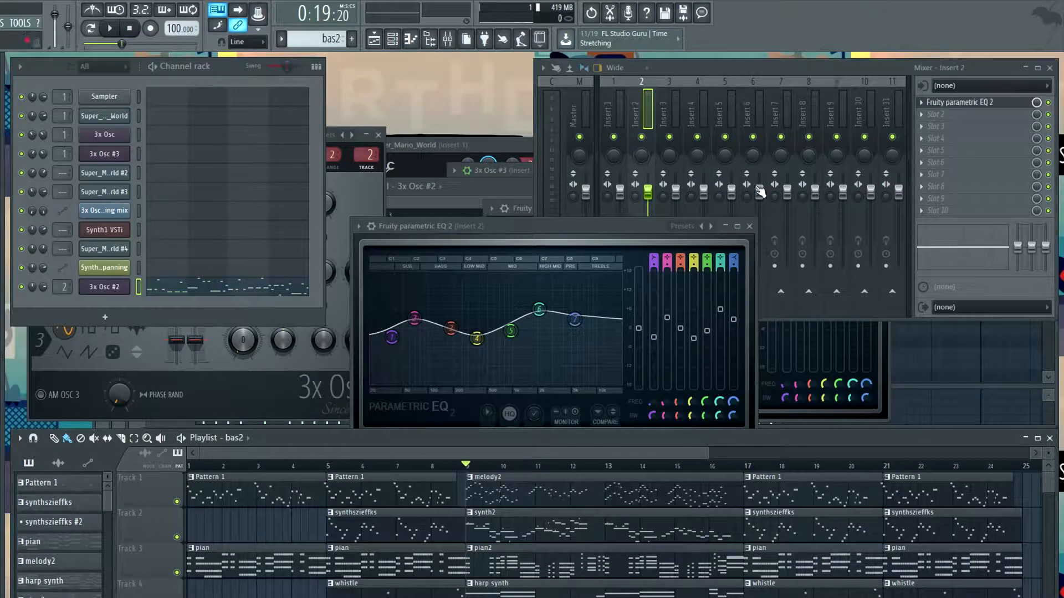
scroll(498, 502, "up", 4)
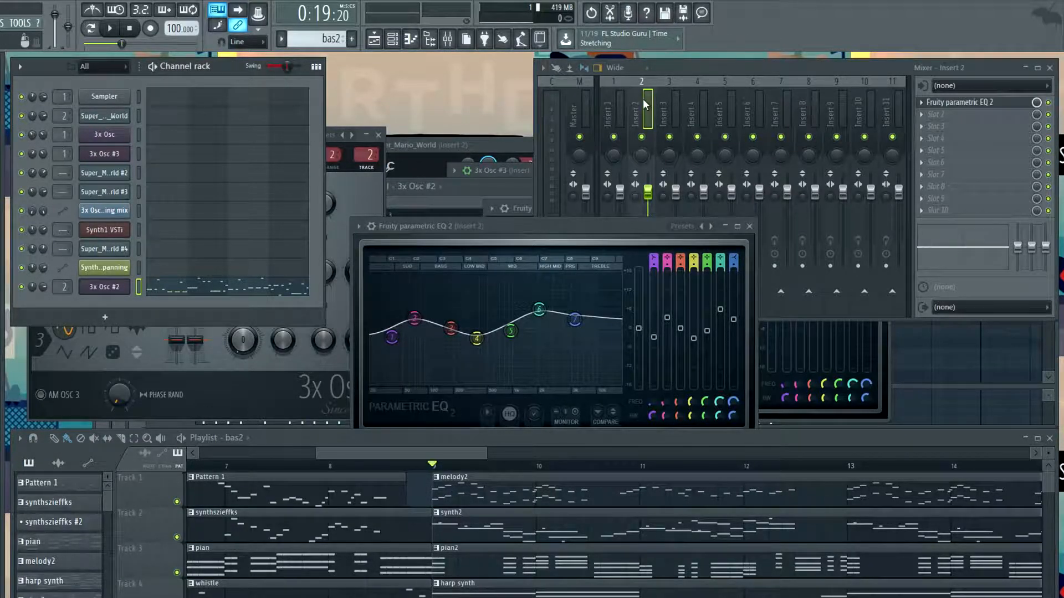
left_click_drag(64, 116, 63, 110)
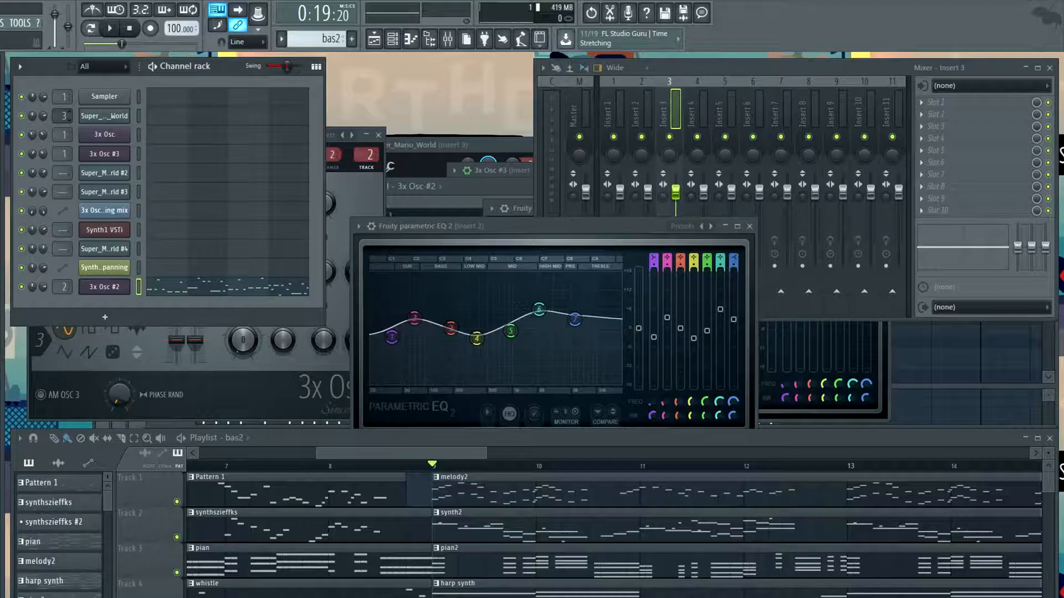
left_click(927, 104)
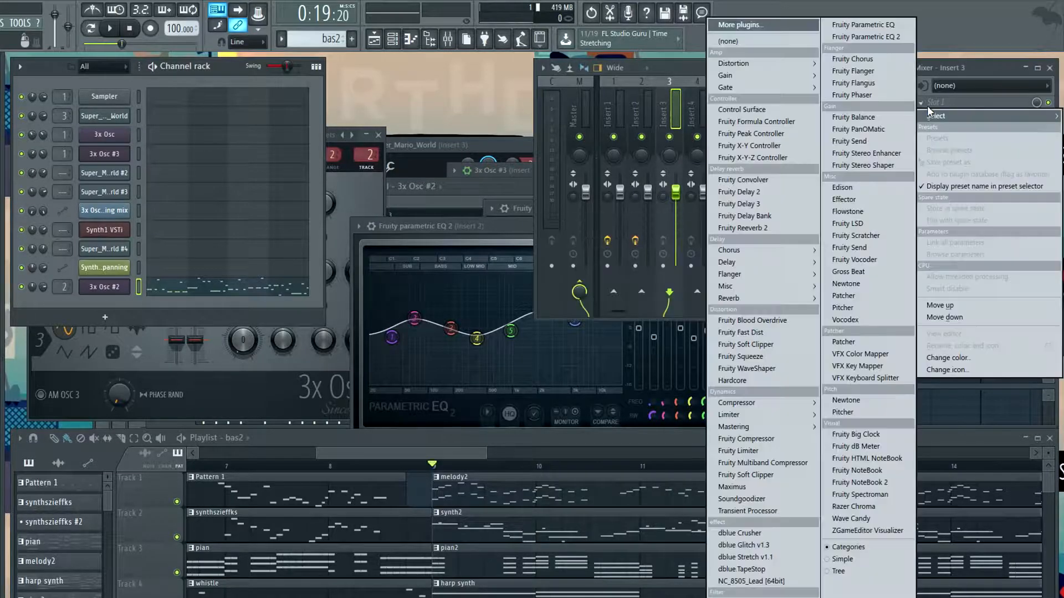
left_click(865, 37)
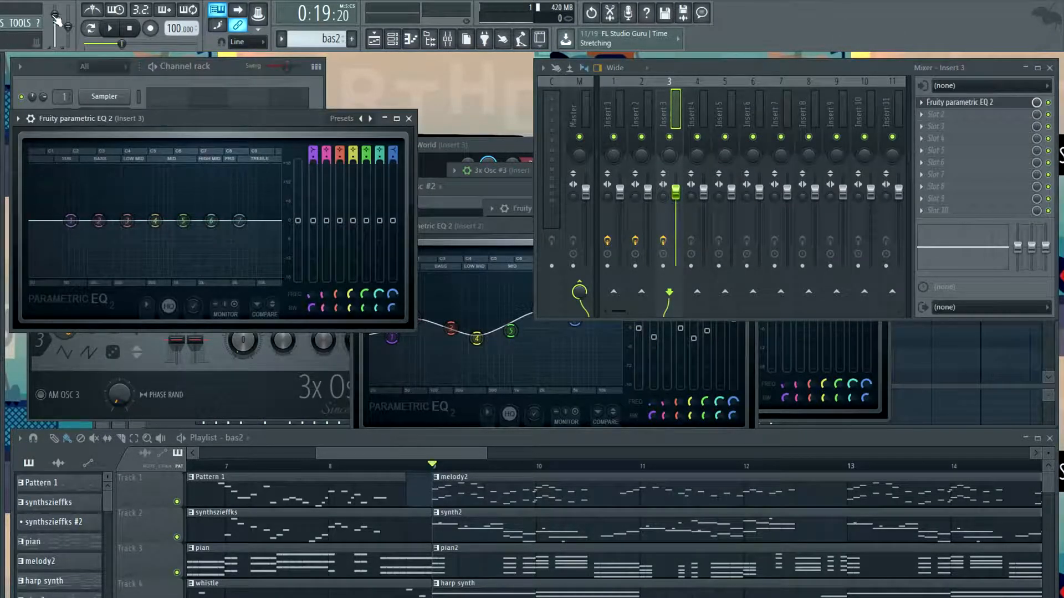
- Try boosting band 6 of the track 3 EQ at about 3475 Hz while the melody2 pattern plays
left_click(477, 487)
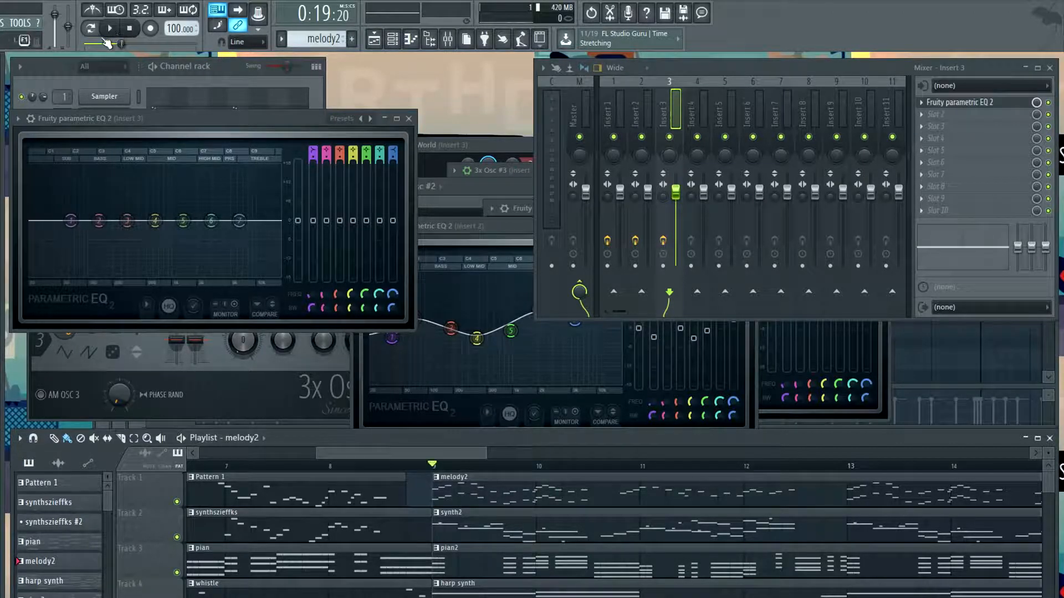
key("space")
mouse_move(211, 221)
left_mouse_down()
mouse_move(214, 204)
mouse_move(205, 212)
mouse_move(218, 205)
left_mouse_up()
key("space")
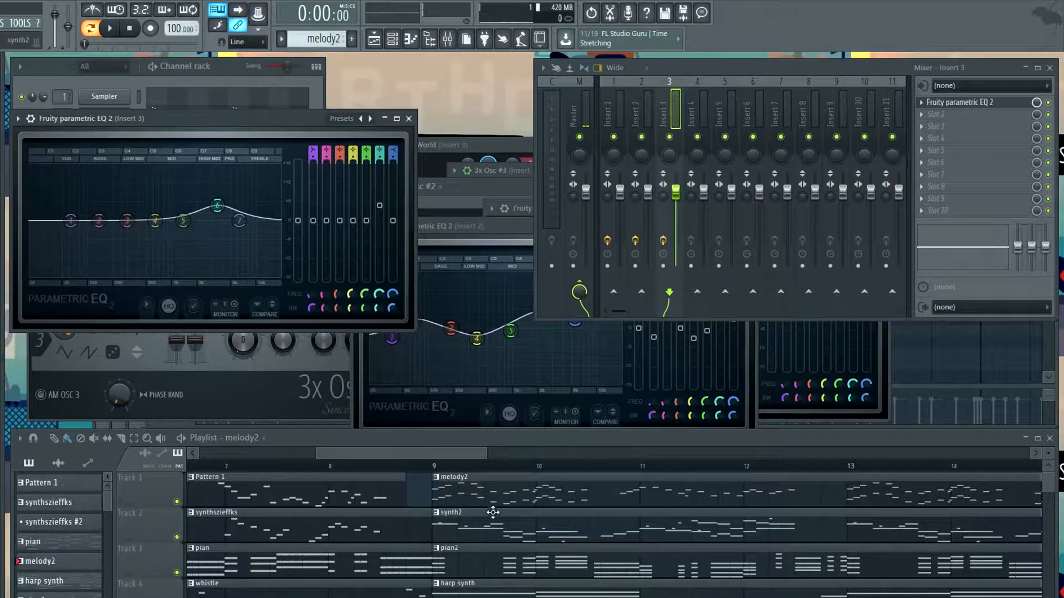
- With the synth2 pattern selected, reshape the track 3 EQ by slightly boosting band 4 and cutting band 6
left_click(449, 523)
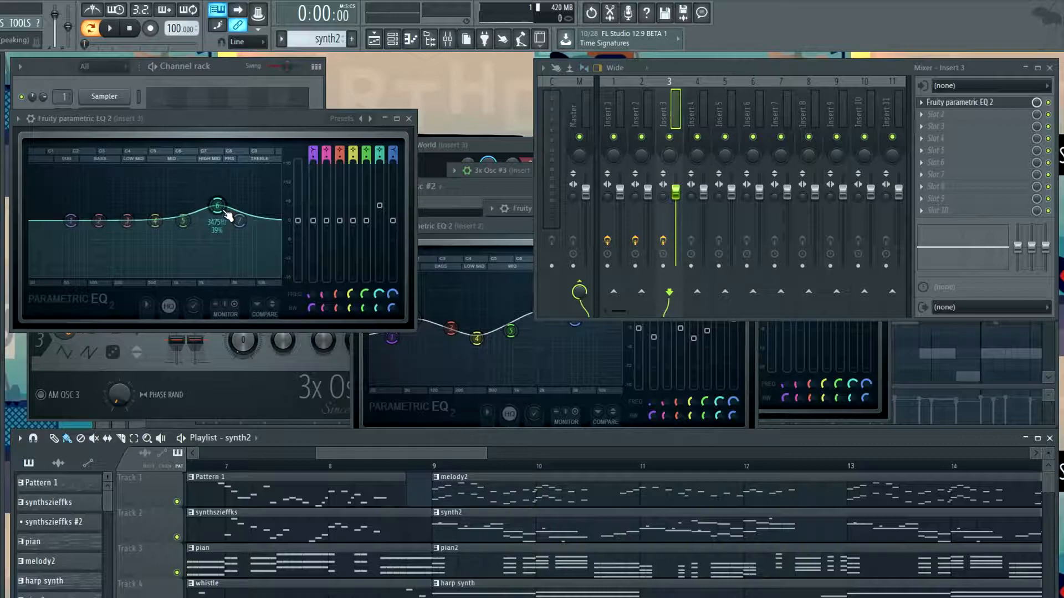
mouse_move(217, 206)
left_mouse_down()
mouse_move(221, 228)
mouse_move(218, 200)
left_mouse_up()
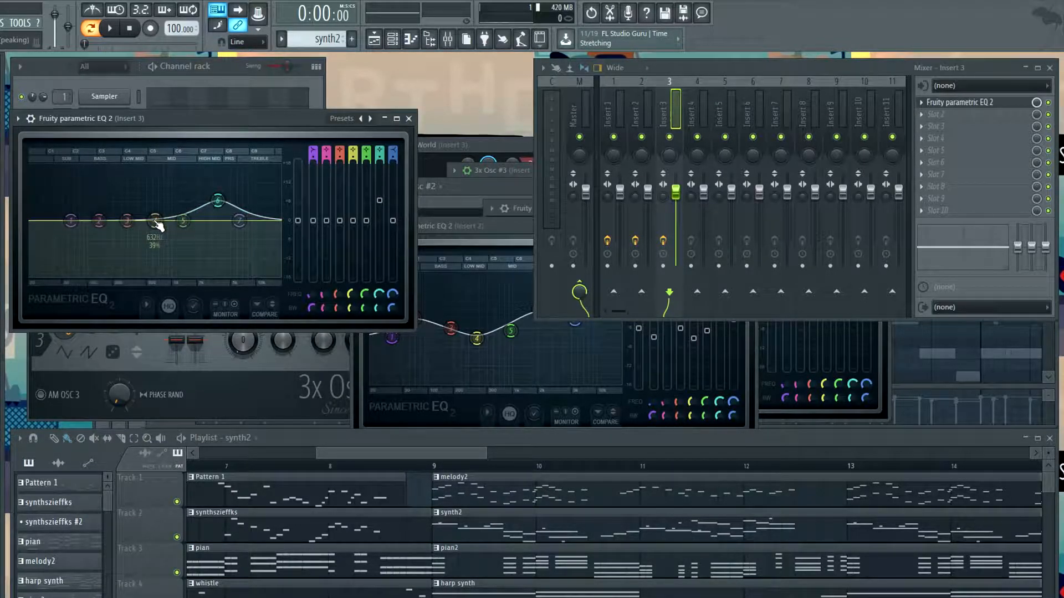
mouse_move(156, 221)
left_mouse_down()
mouse_move(156, 235)
mouse_move(157, 212)
left_mouse_up()
left_click_drag(218, 200, 220, 236)
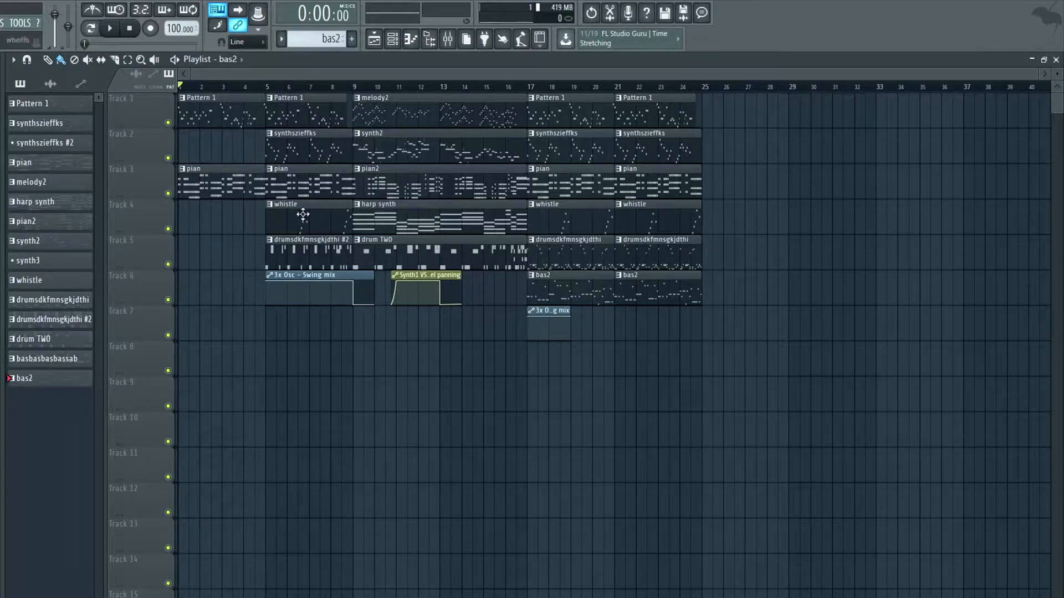
- Lower the volume of the 3x Osc #2 bass channel while the song plays through the section from bar 17
left_click_drag(338, 72, 886, 77)
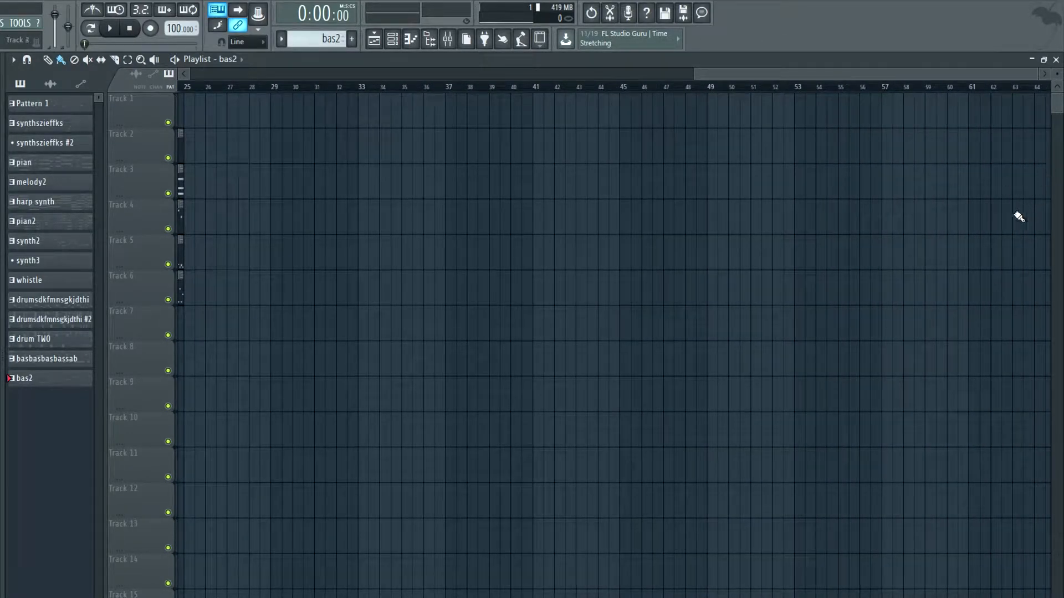
left_click_drag(971, 74, 85, 75)
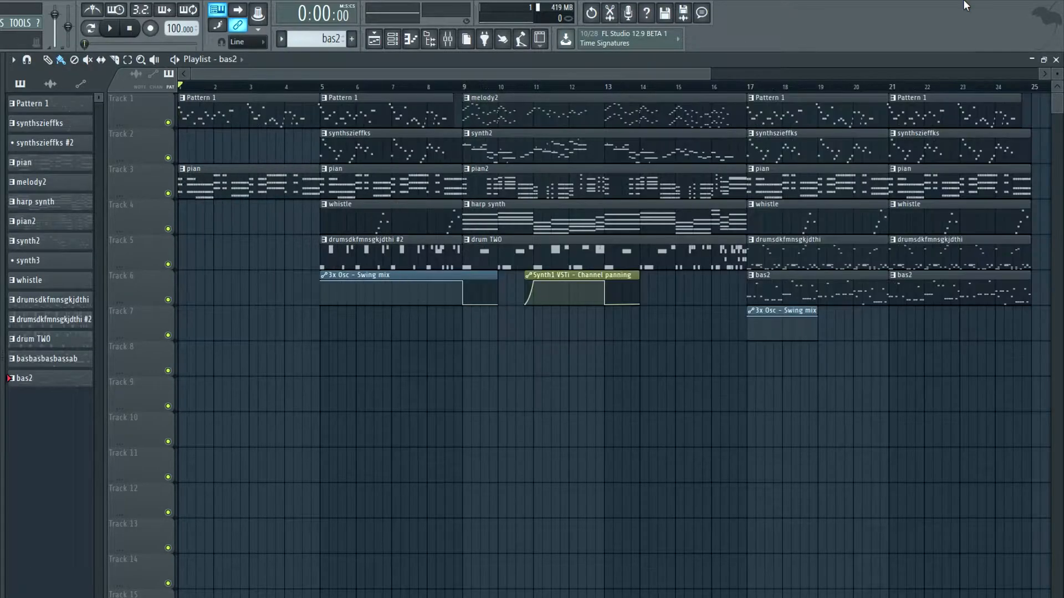
key("space")
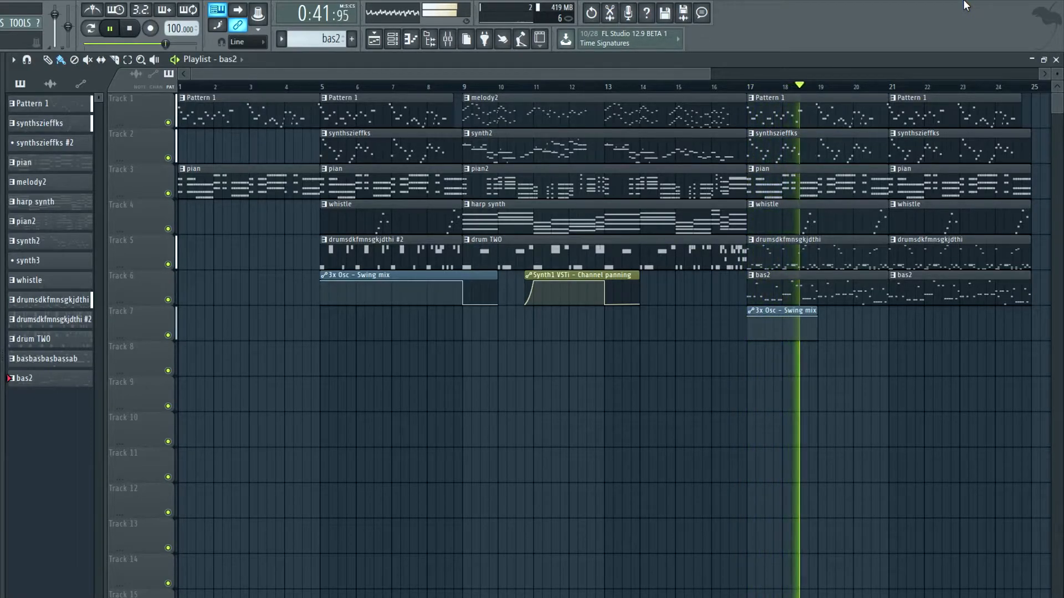
key("Return")
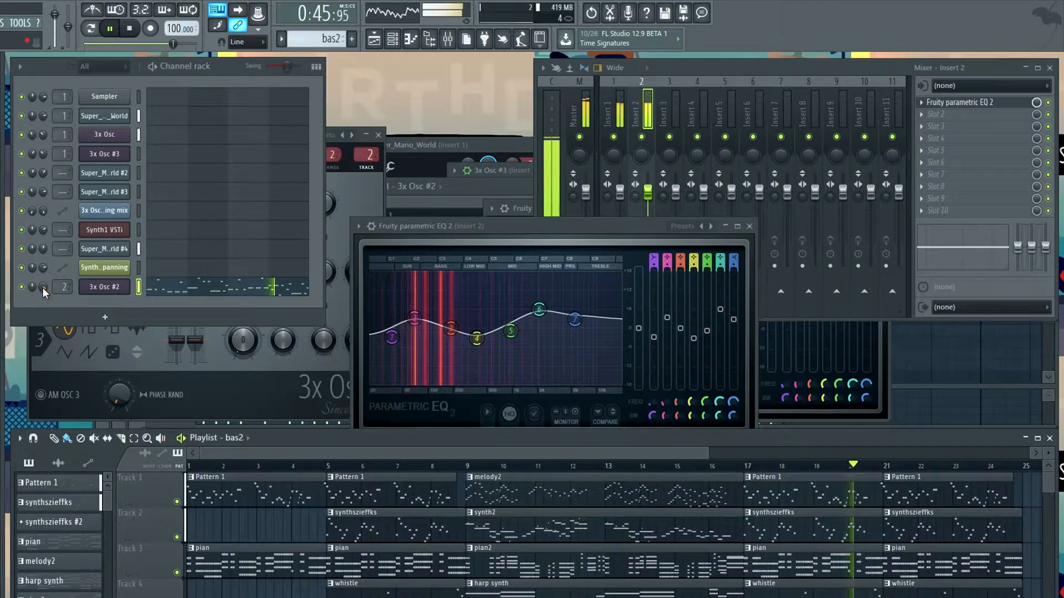
left_click_drag(44, 288, 43, 302)
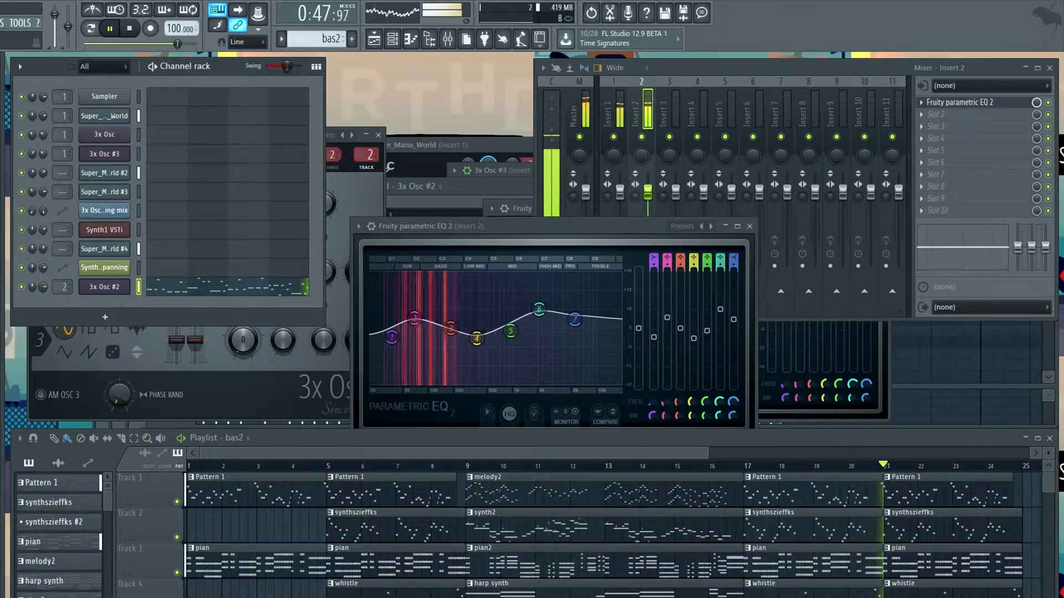
key("Return")
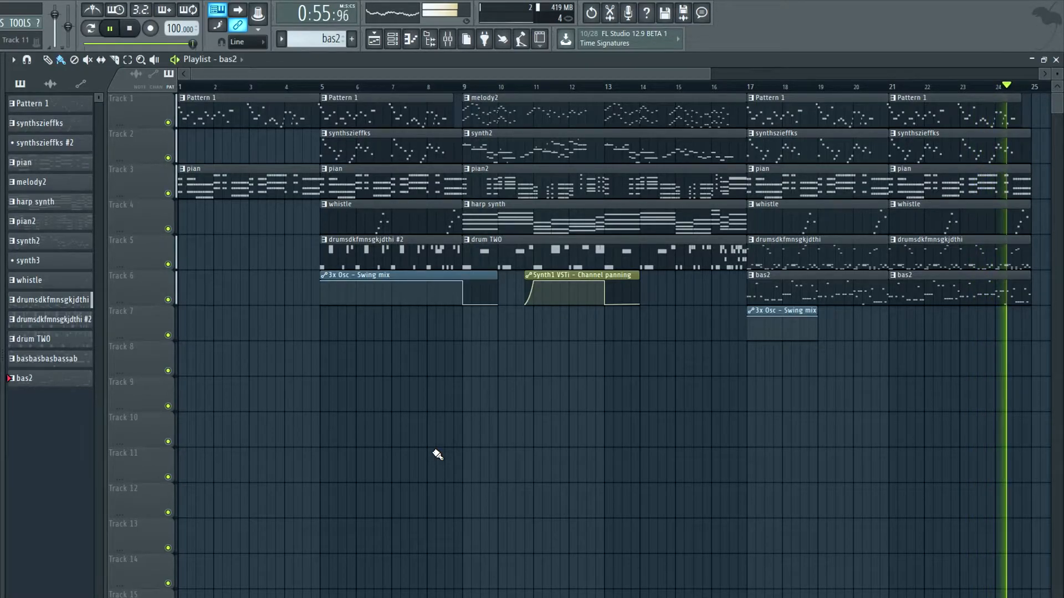
key("space")
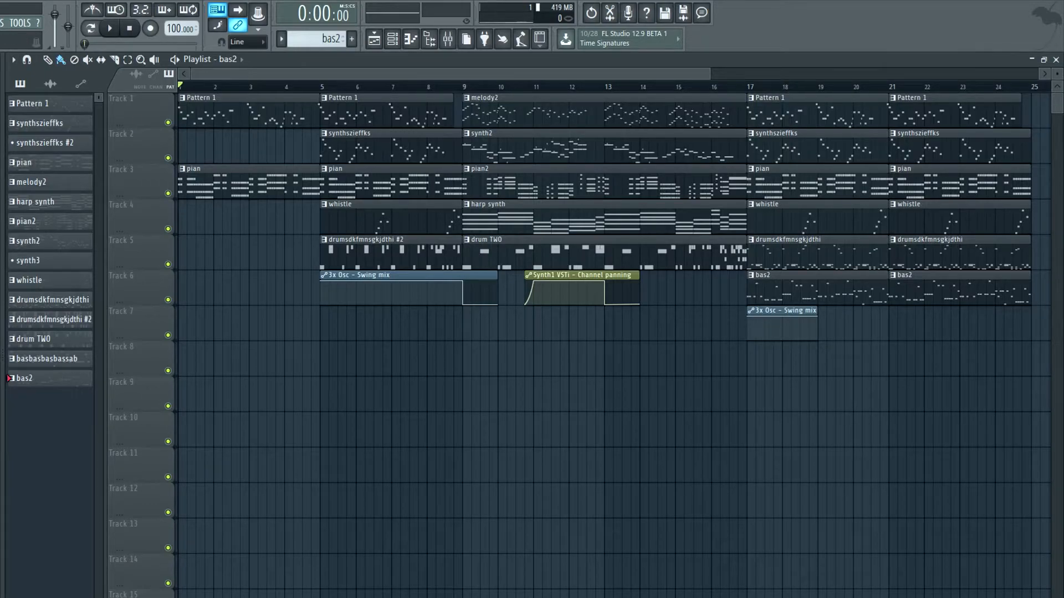
- Load the NC_8505_Lead amp effect in the Master track's first slot and play the song briefly from bar 9
scroll(517, 73, "down", 3)
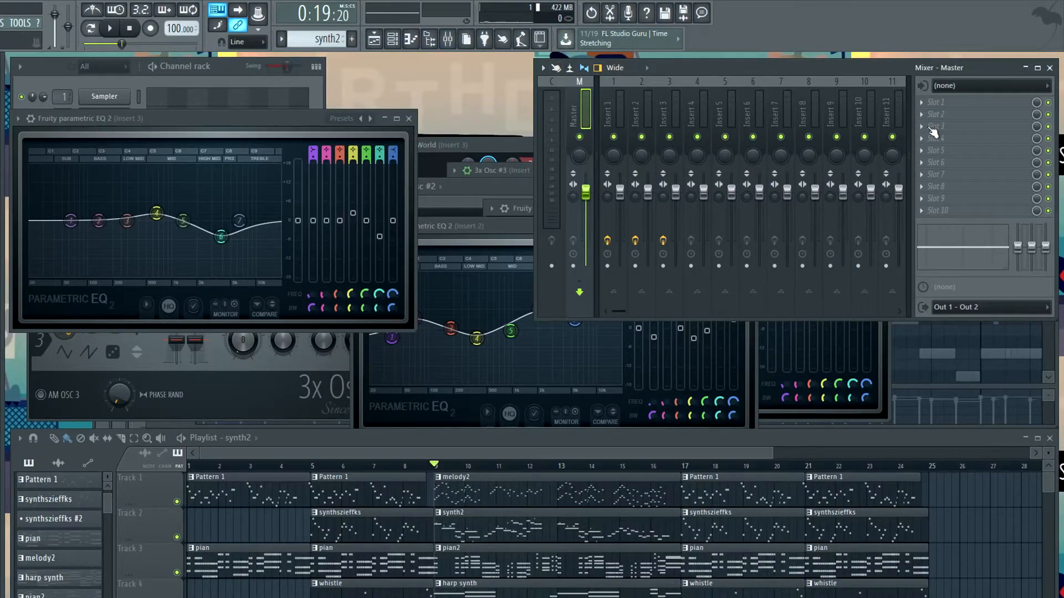
left_click(931, 103)
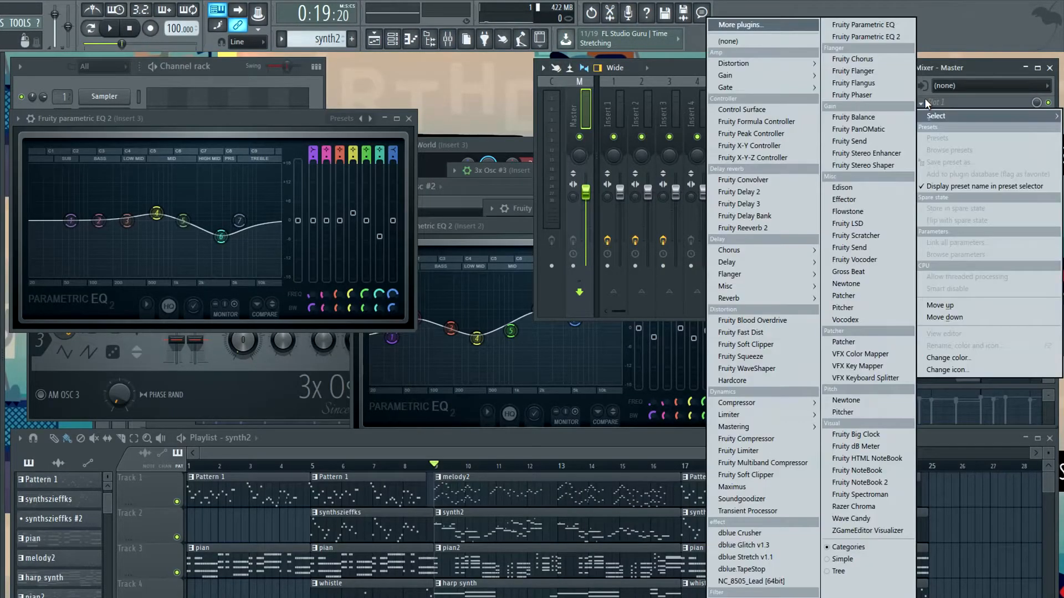
left_click(752, 581)
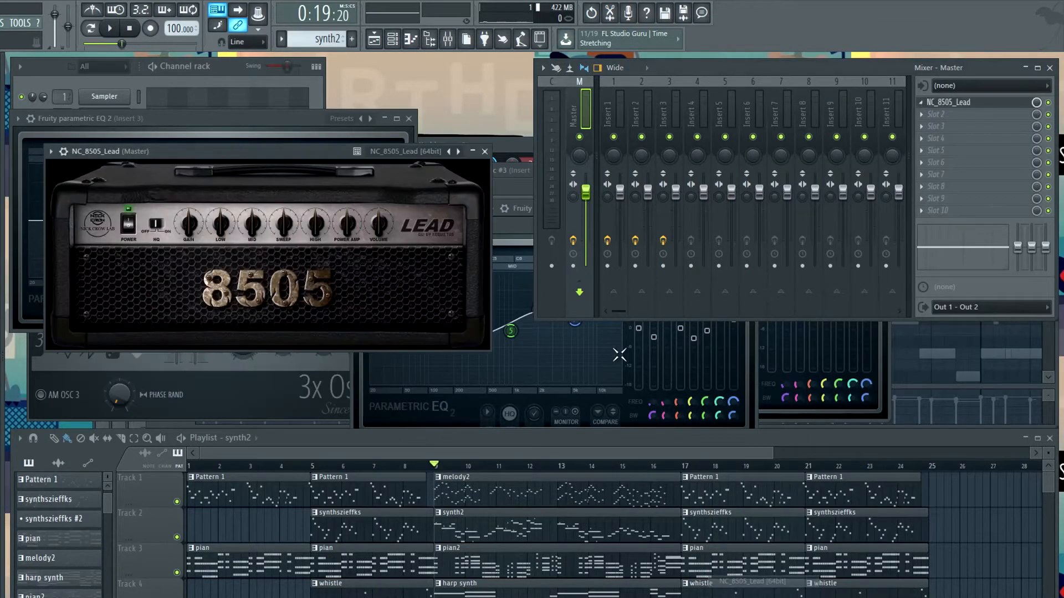
key("space")
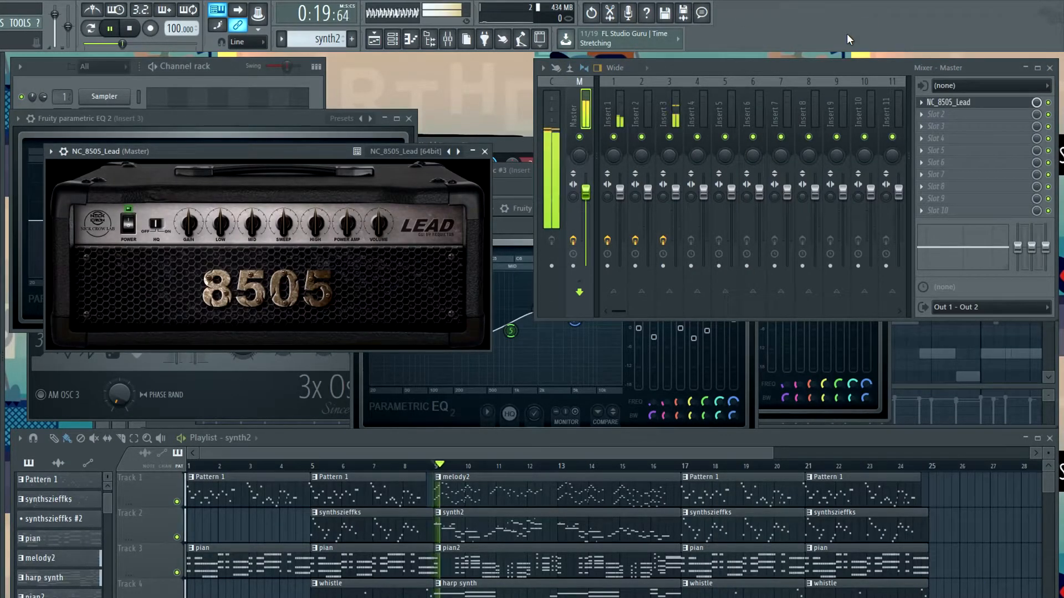
key("space")
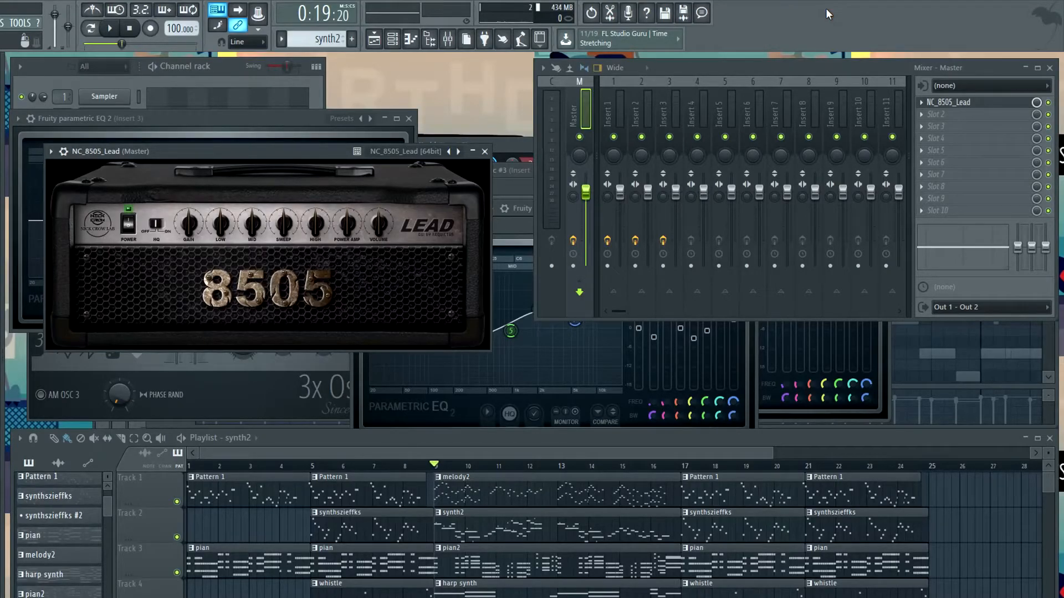